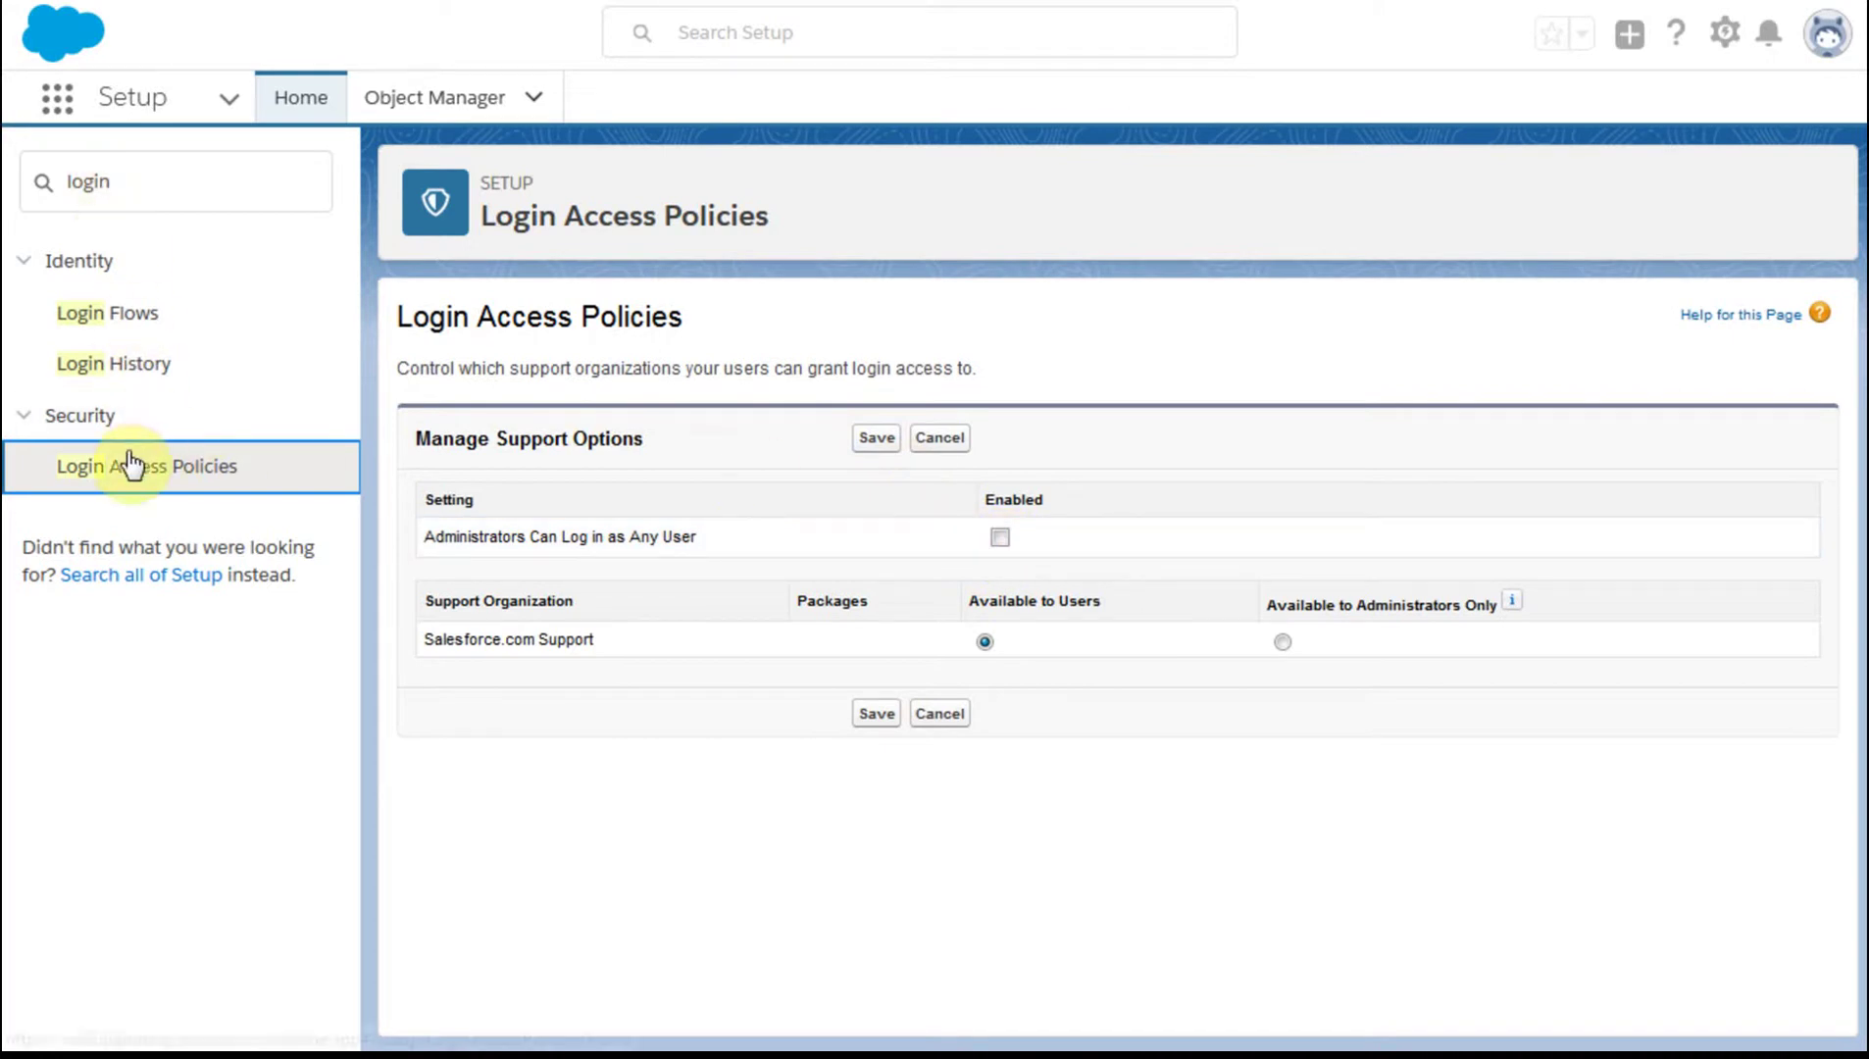
Step: Enable 'Administrators Can Log in as Any User' in Login Access Policies and save it
left_click(999, 538)
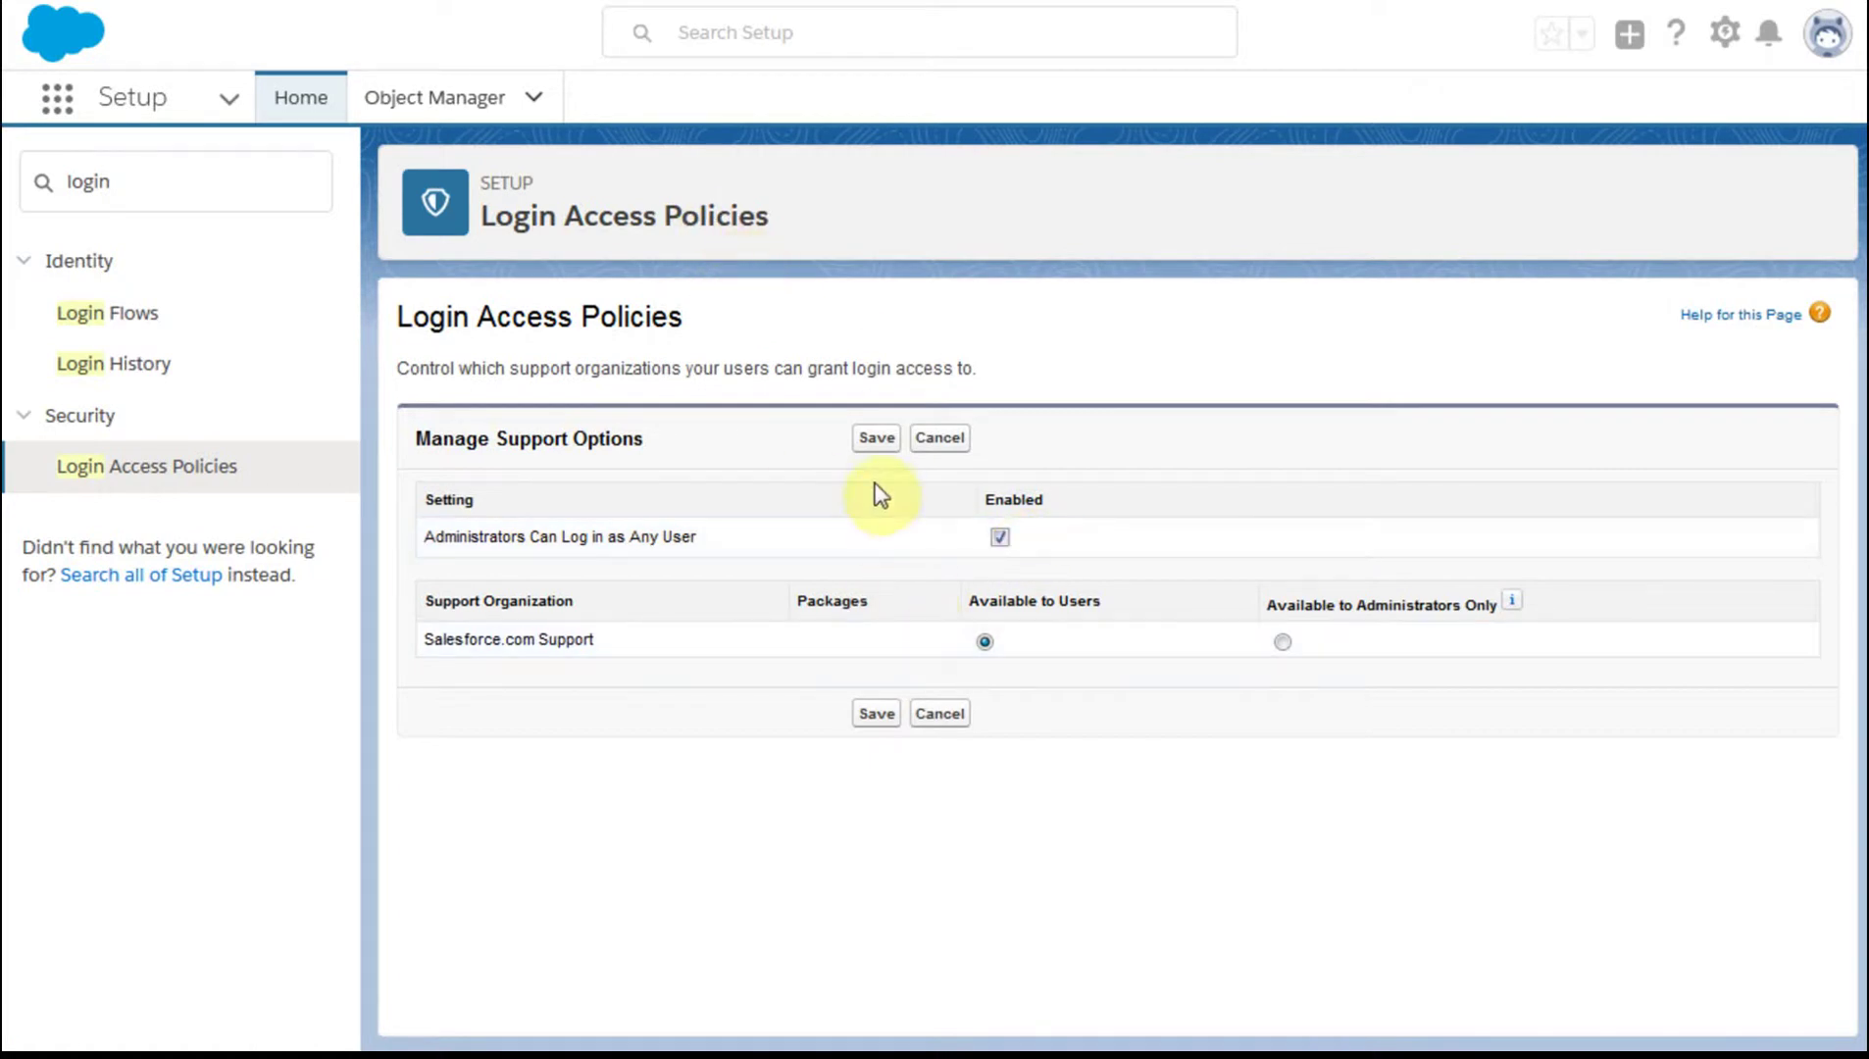
left_click(882, 437)
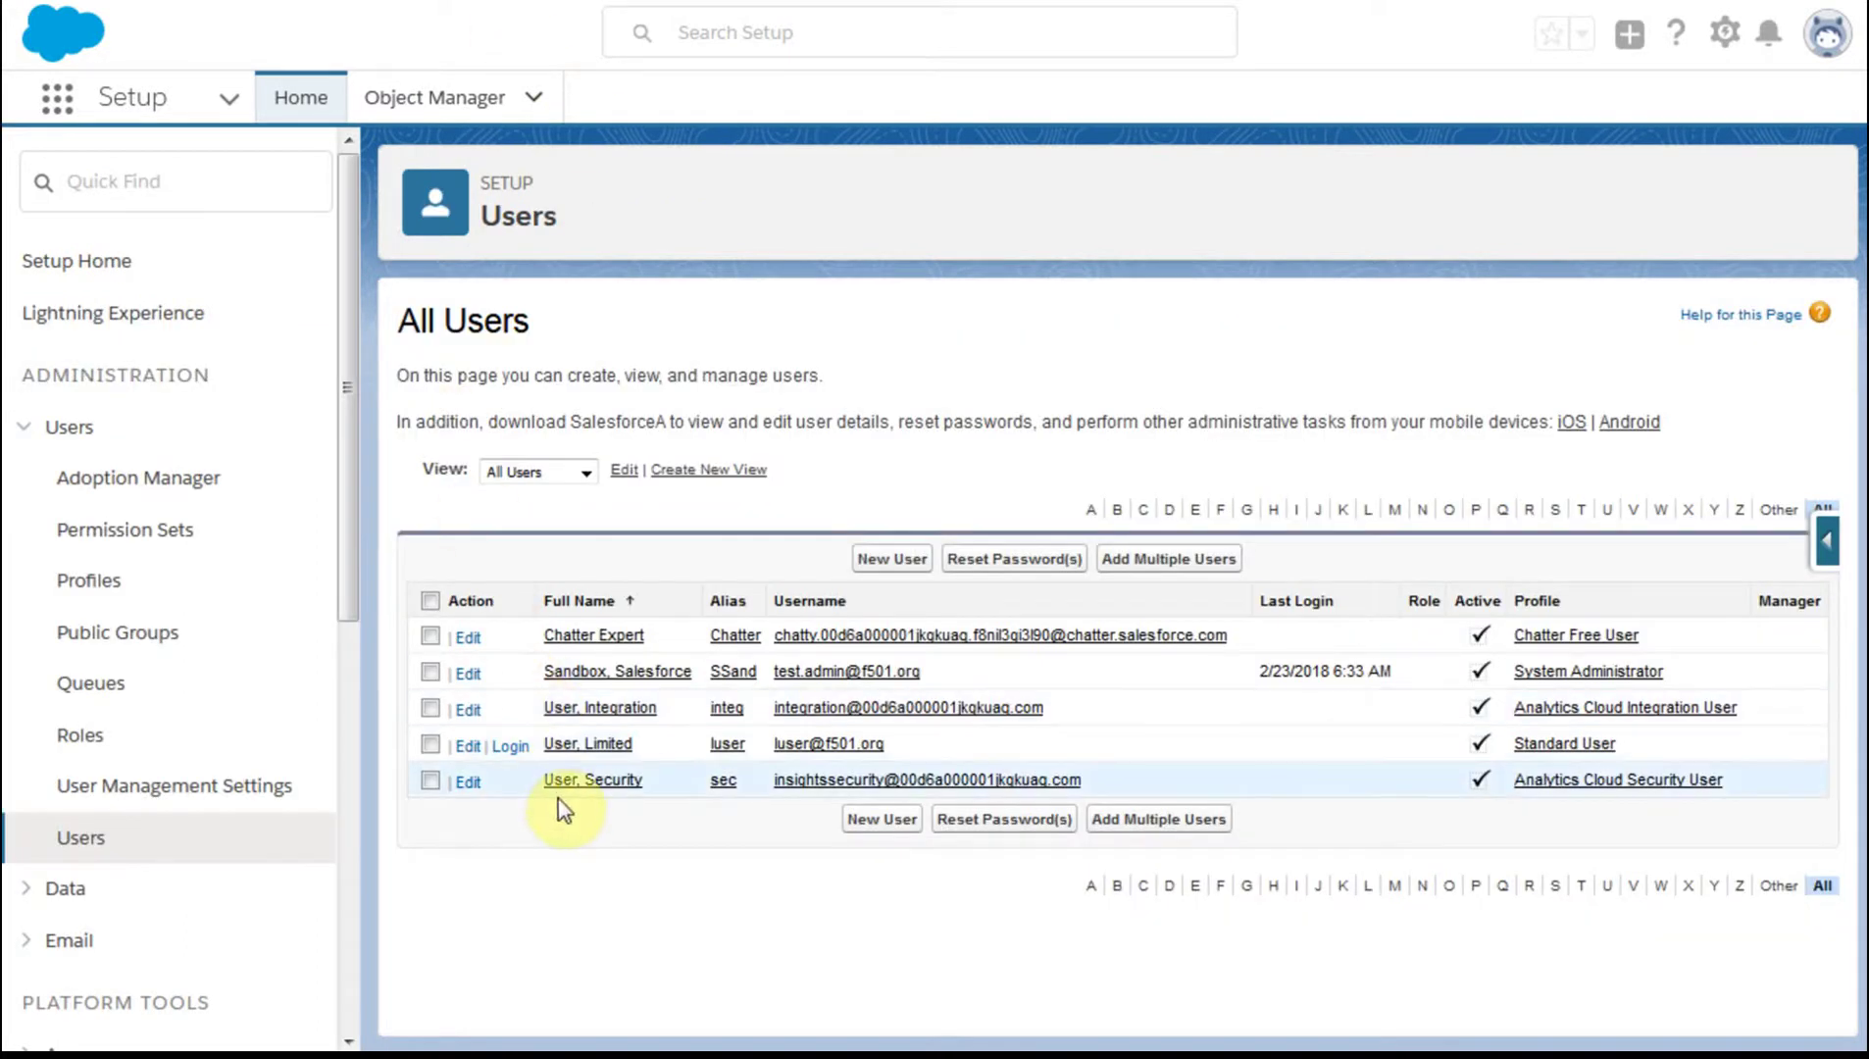
Step: Log in as User, Limited and switch Opportunities to the All Opportunities view, showing 31 items
left_click(510, 748)
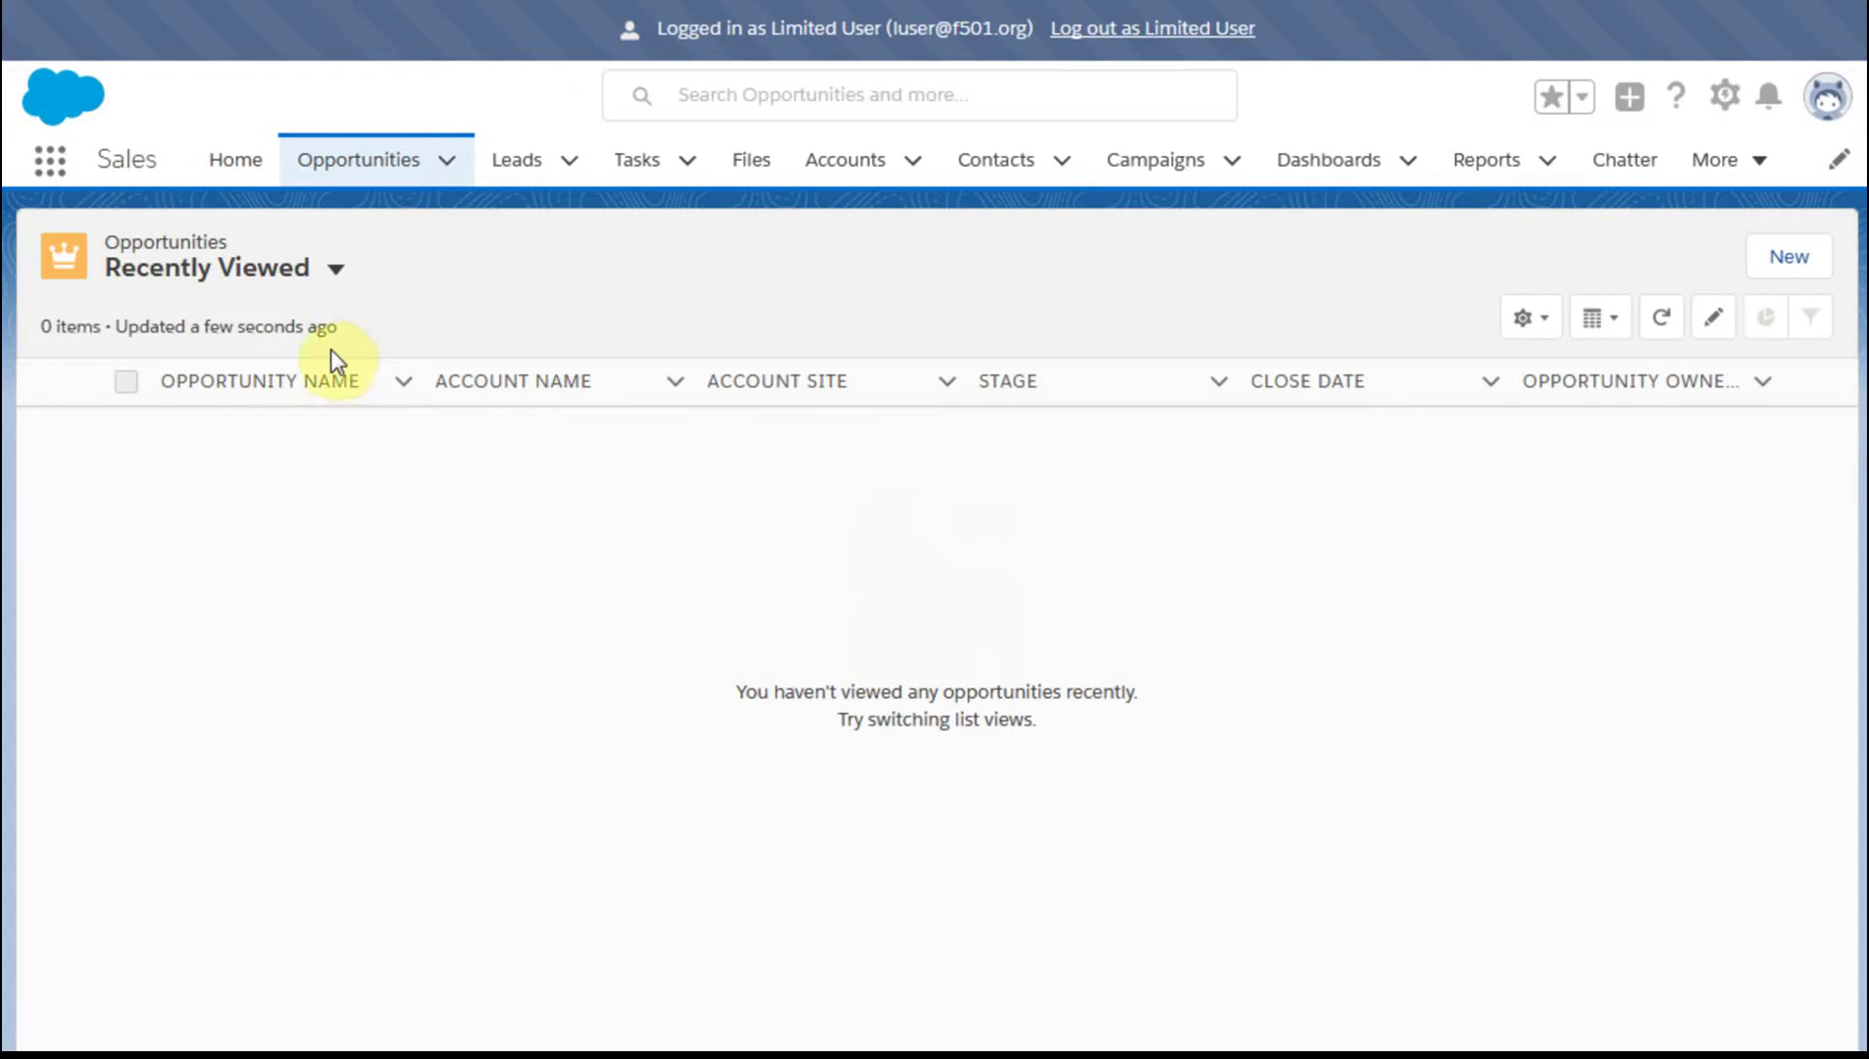
left_click(334, 275)
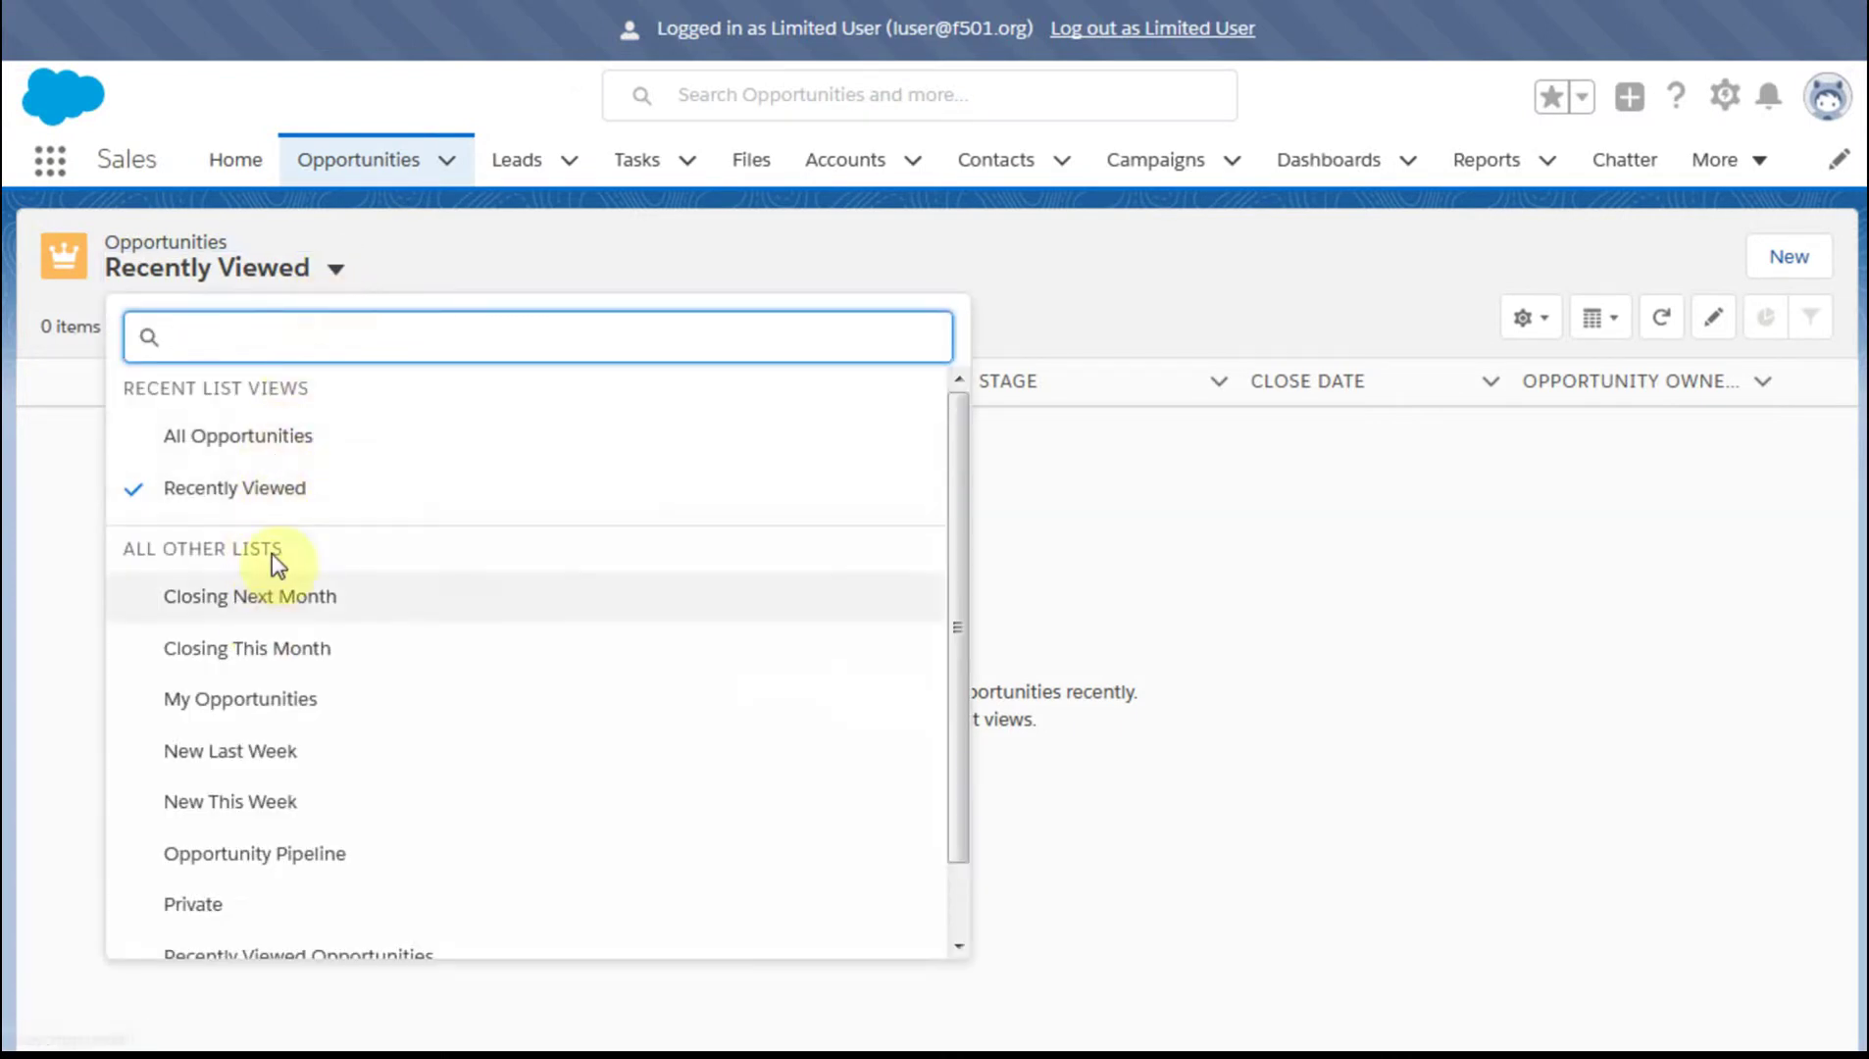
left_click(306, 441)
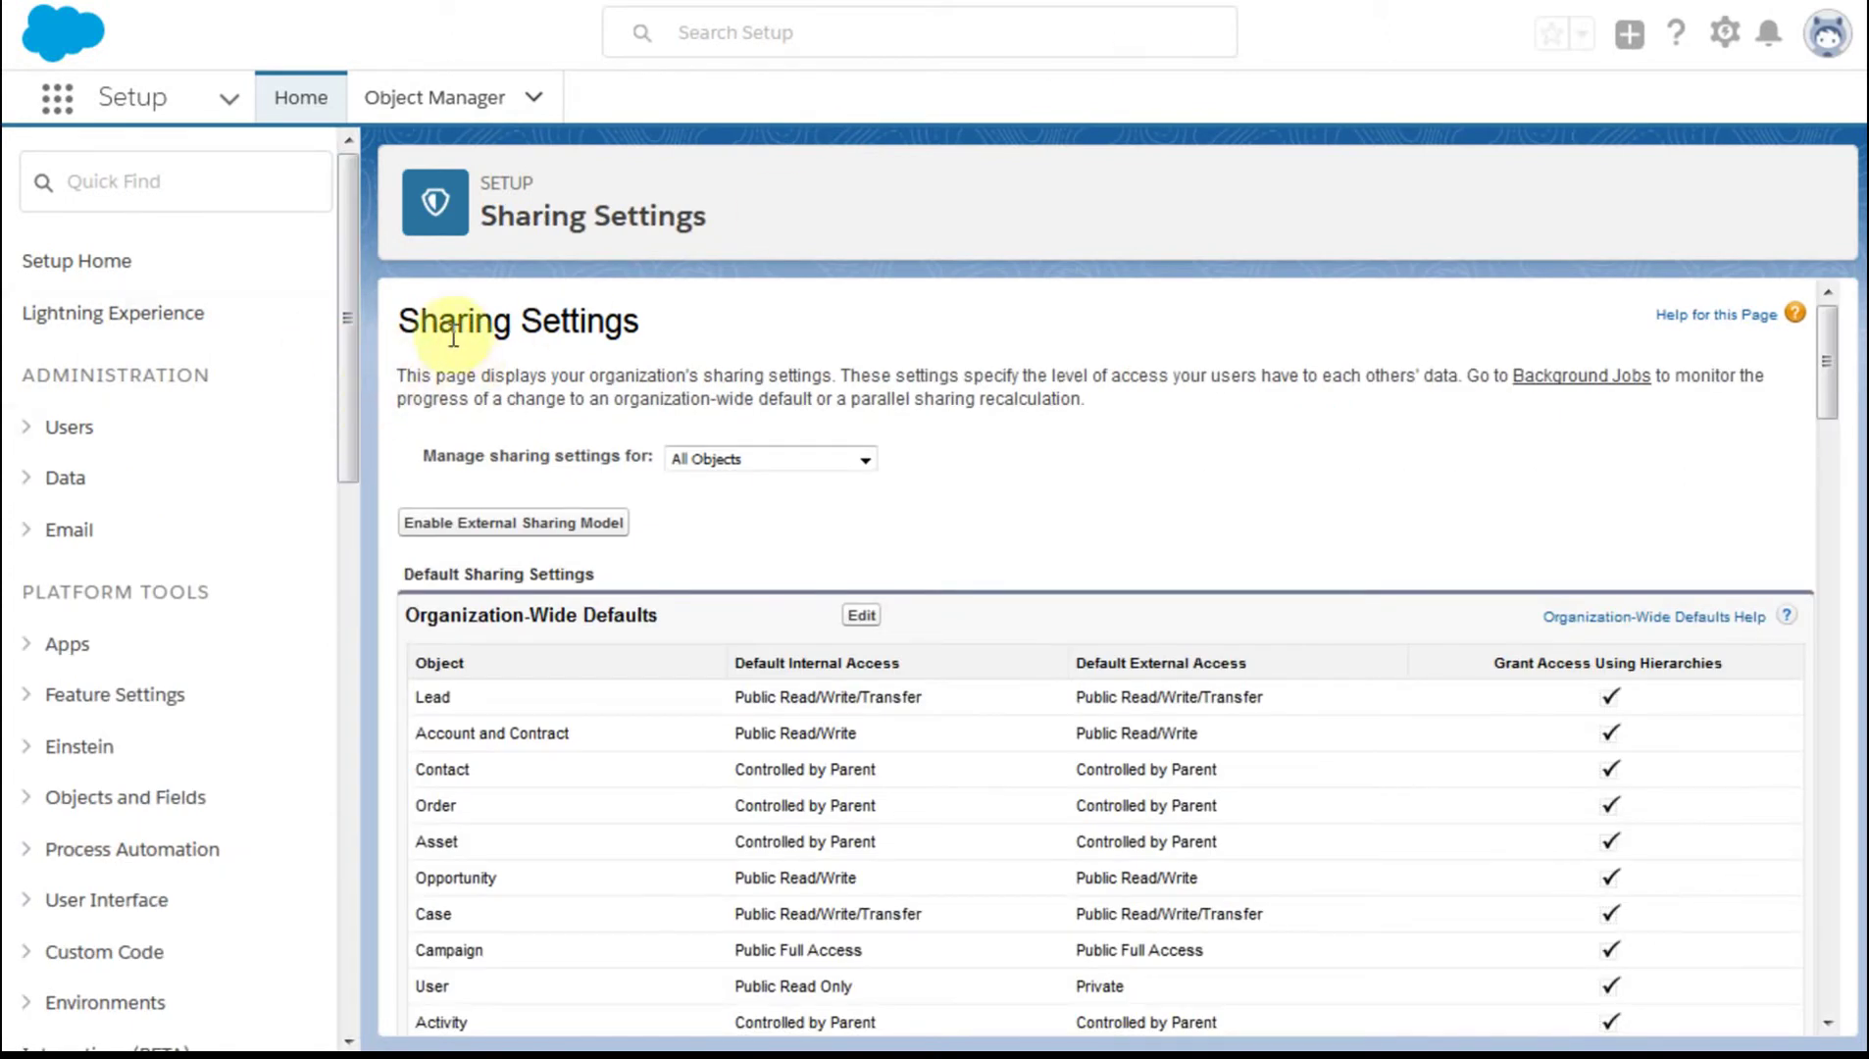
Step: Scroll the Sharing Settings page to the Opportunity default, currently Public Read/Write
left_click_drag(352, 272, 409, 868)
mouse_move(402, 792)
left_mouse_down()
mouse_move(404, 638)
mouse_move(416, 775)
mouse_move(433, 784)
mouse_move(416, 792)
left_mouse_up()
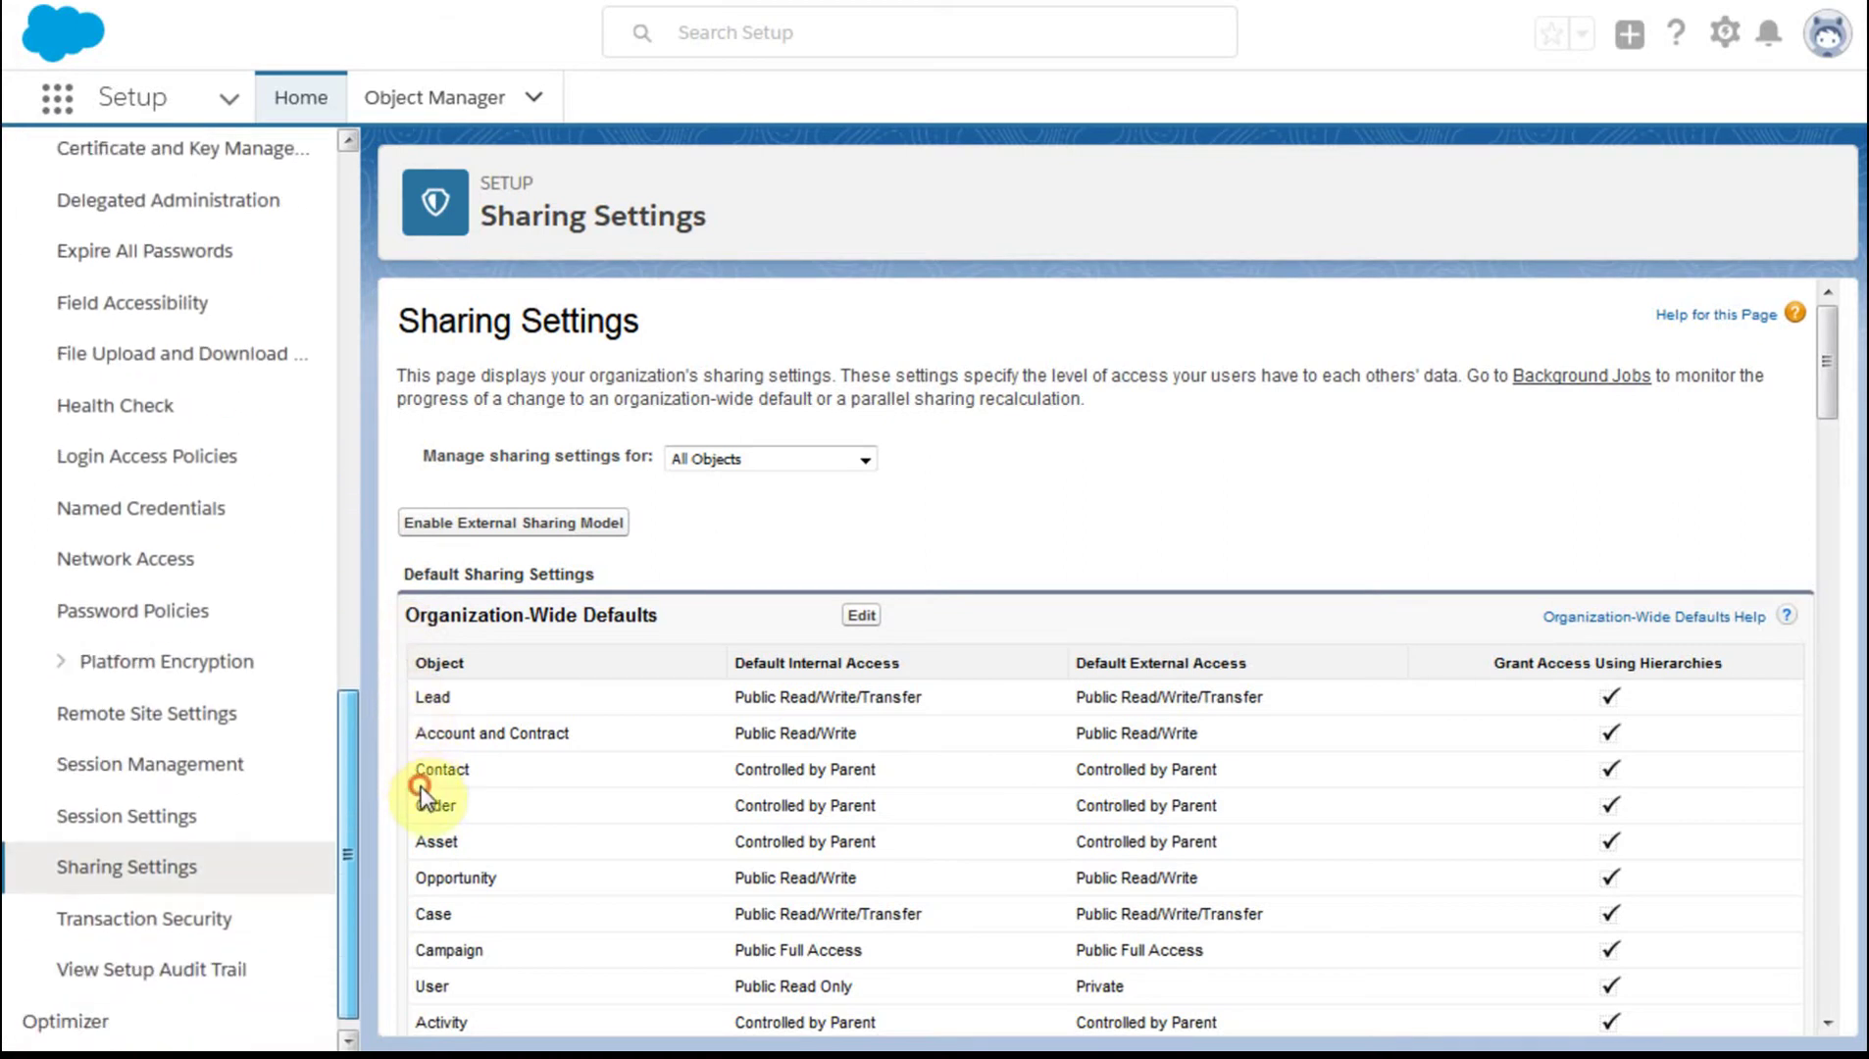
Step: Edit the organization-wide defaults and set Opportunity Default Internal Access to Private
left_click(882, 600)
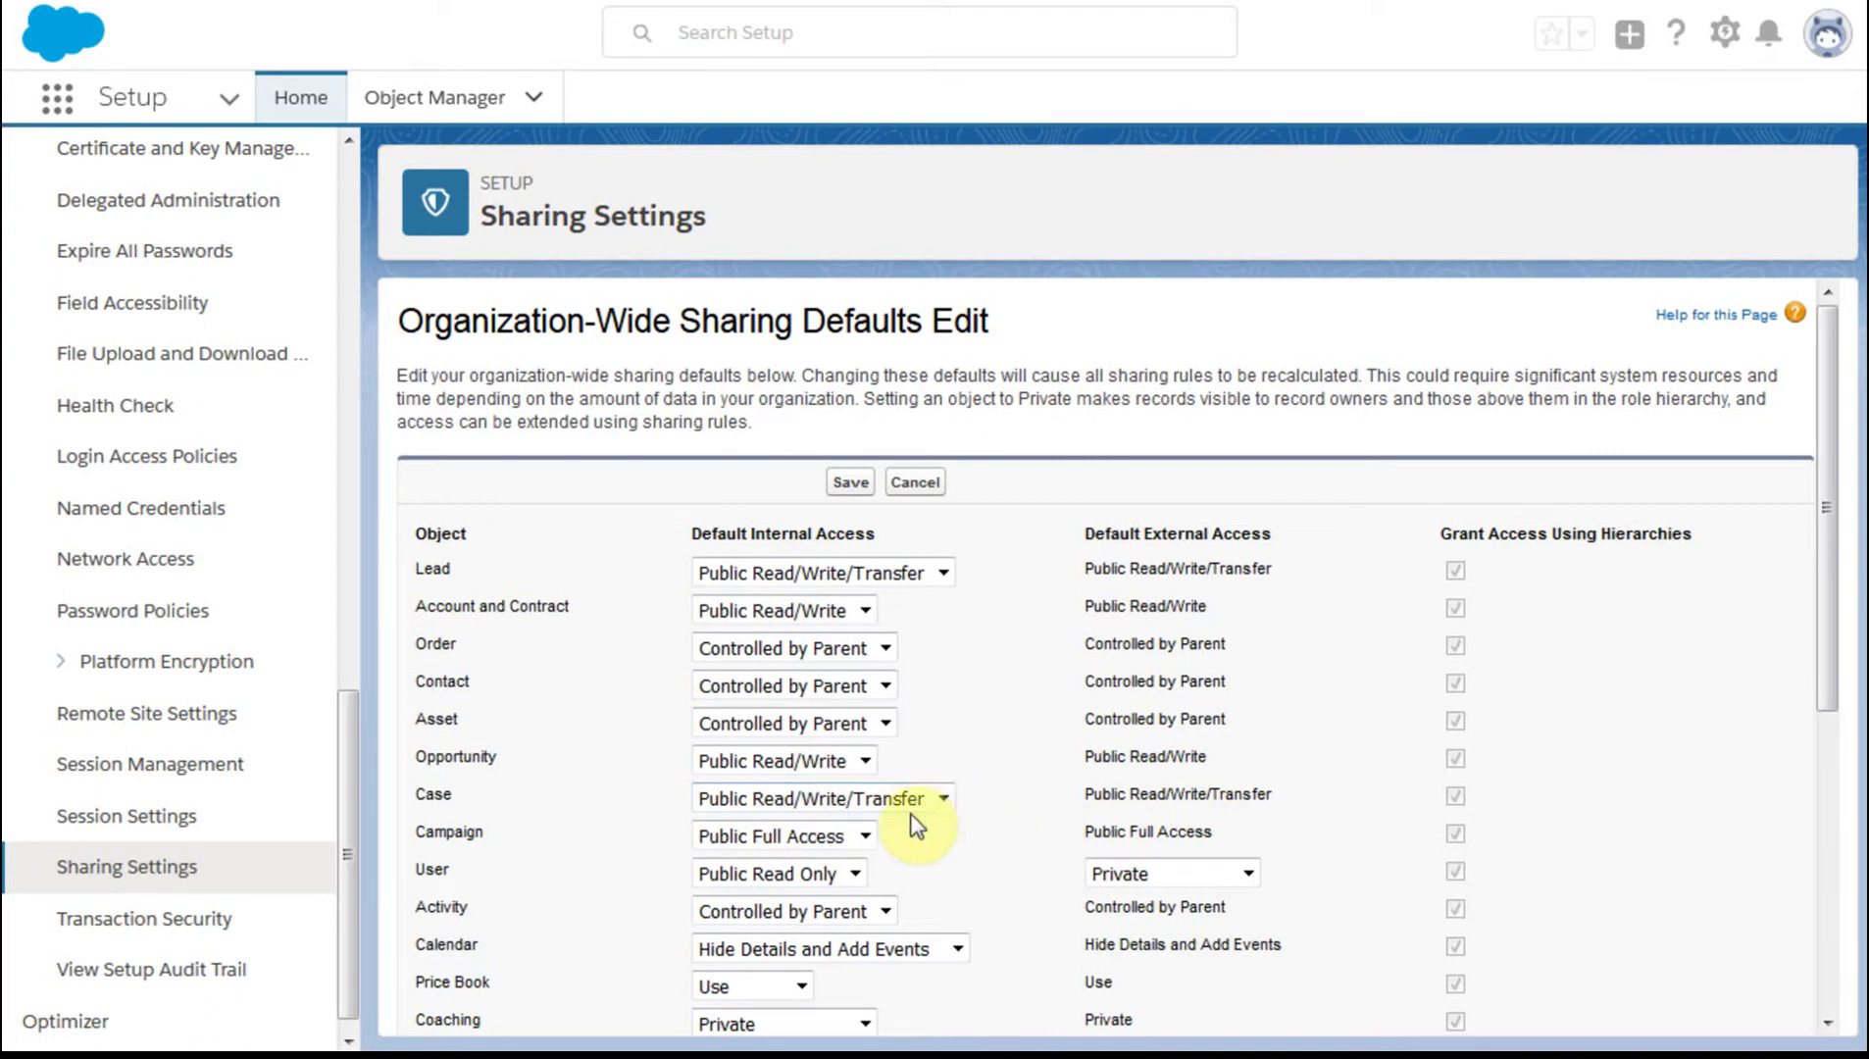
left_click(860, 760)
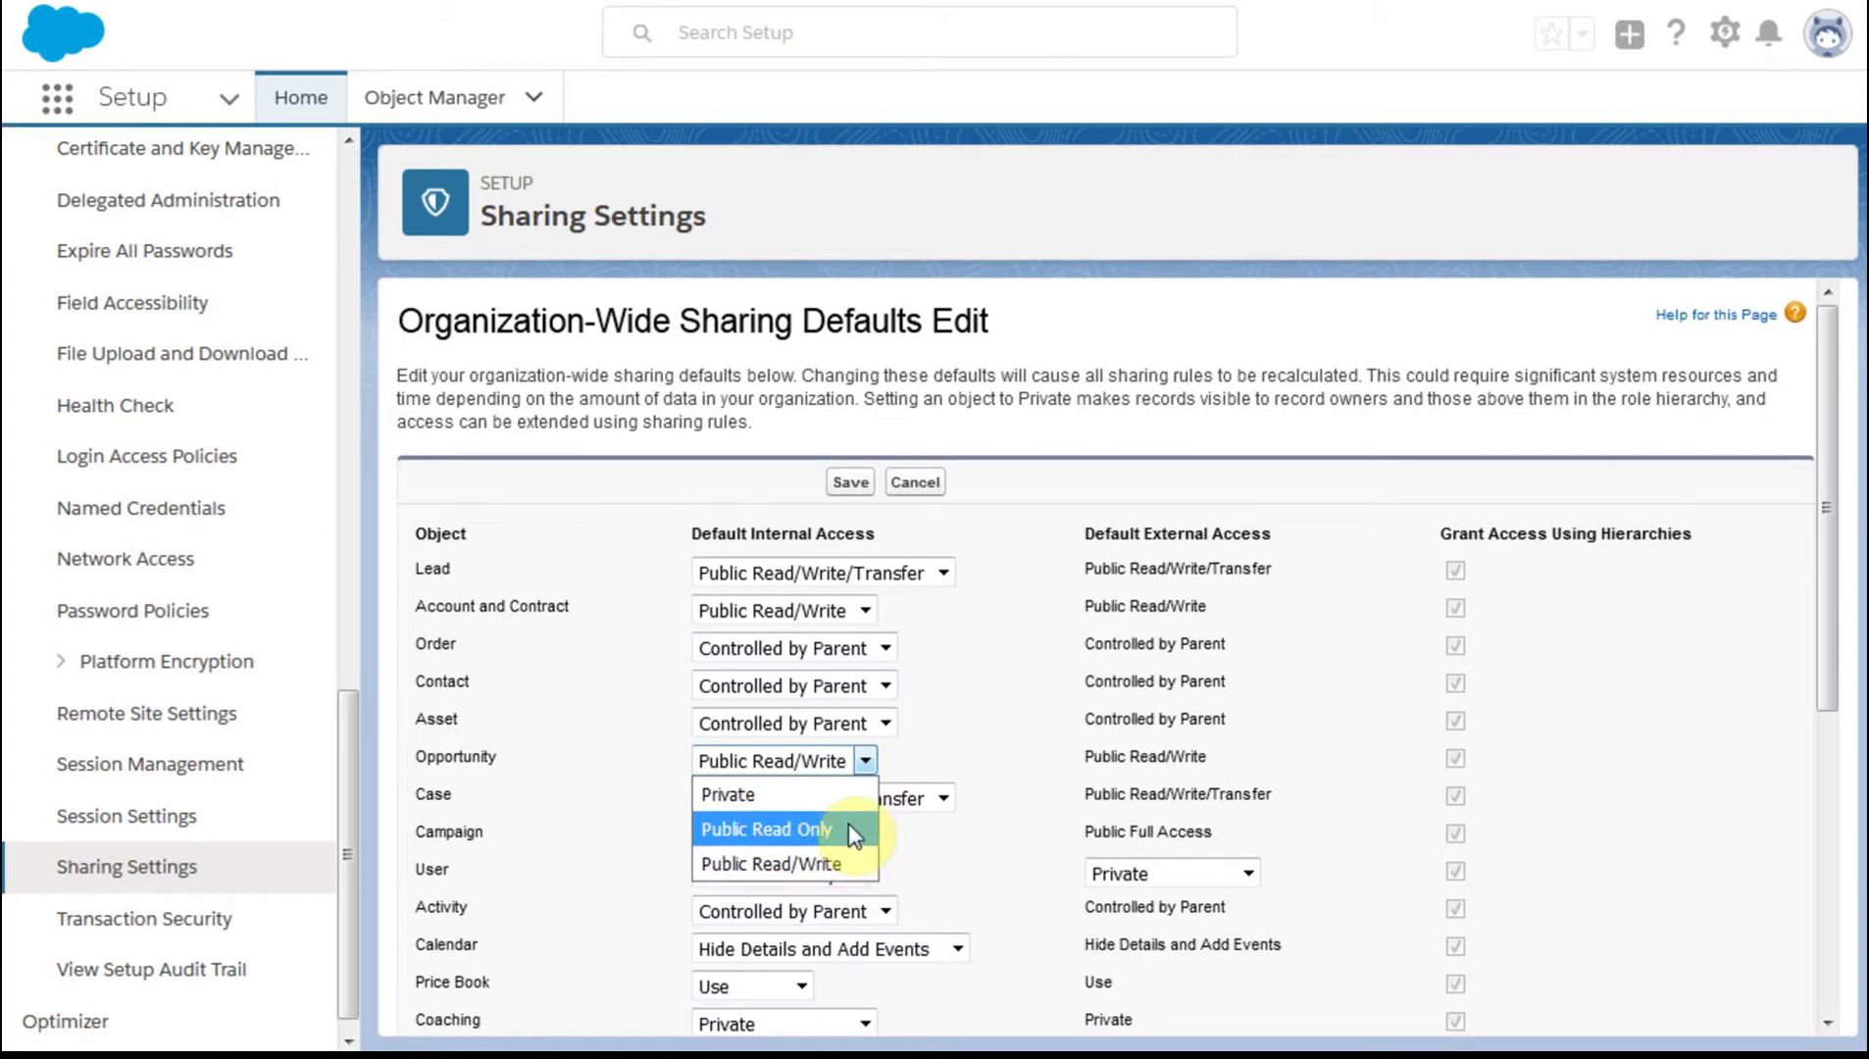
left_click(737, 795)
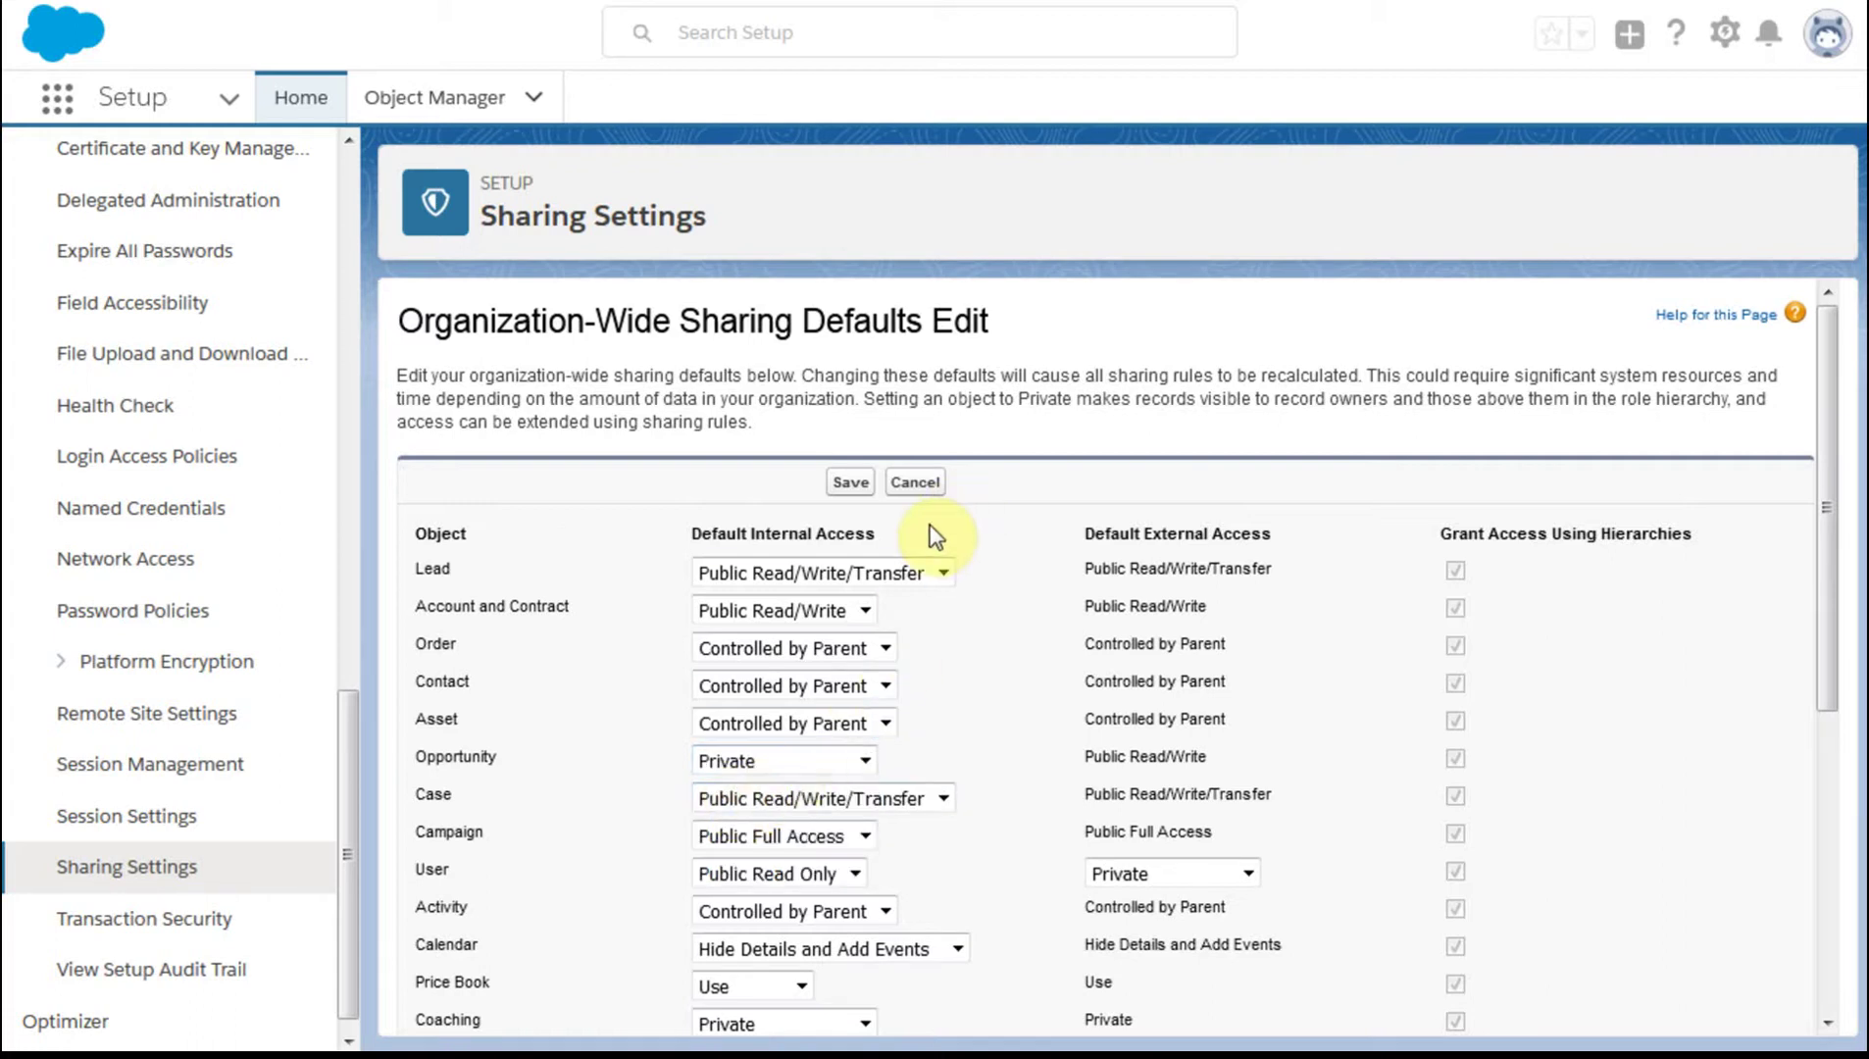
Step: Save the Private Opportunity default, confirm the sharing recalculation, and scroll down to Sharing Rules
left_click(849, 483)
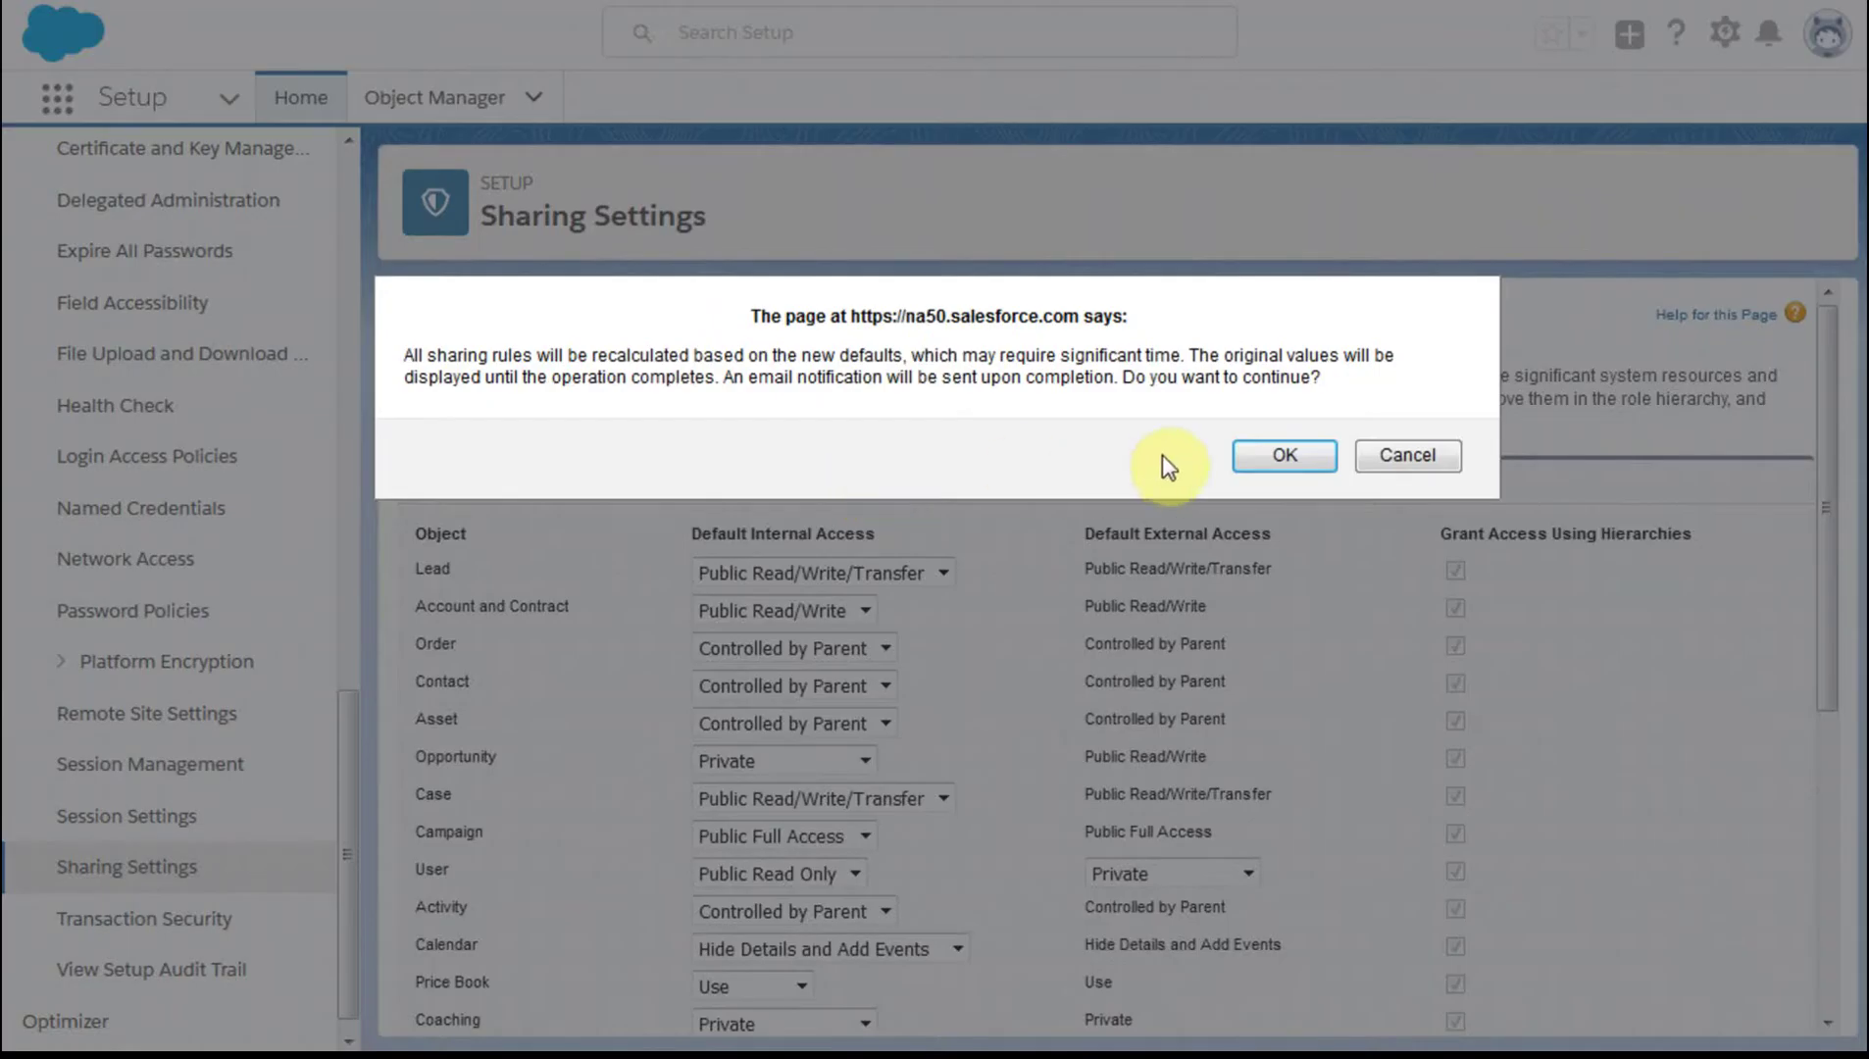
left_click(1285, 455)
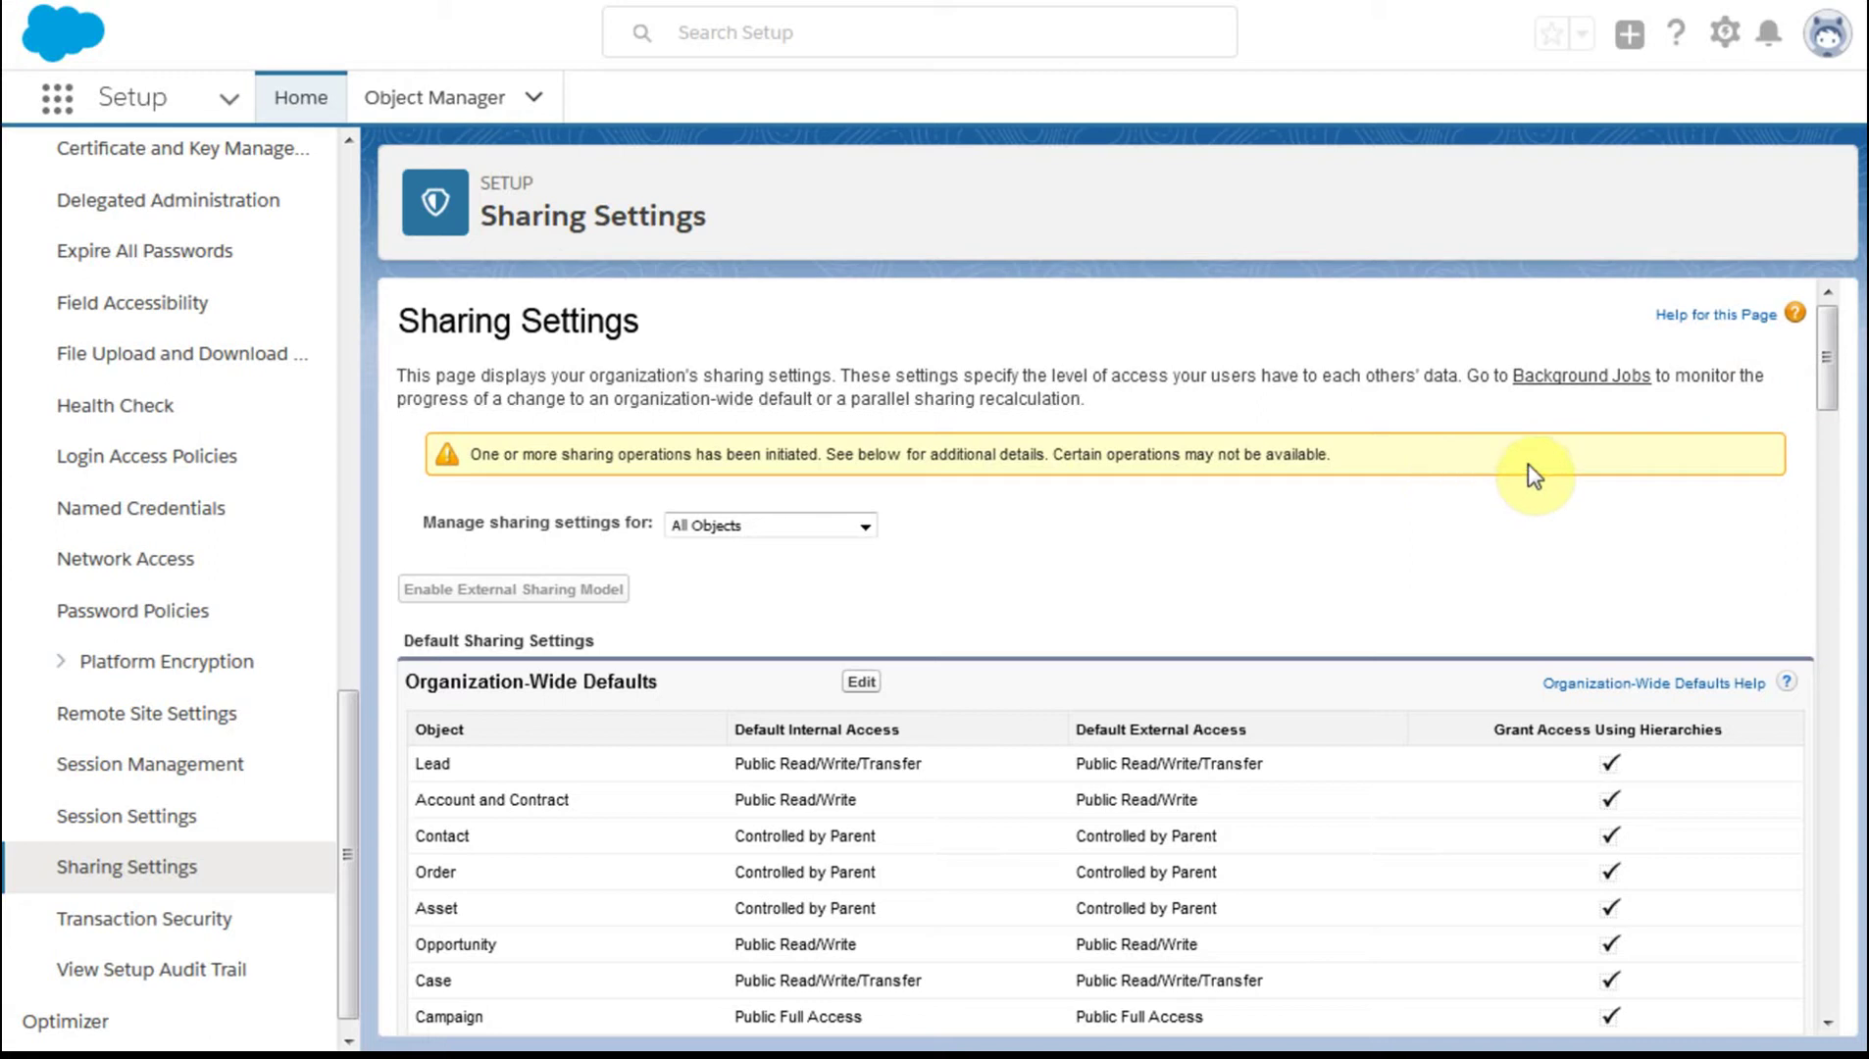
left_click_drag(1823, 358, 1794, 615)
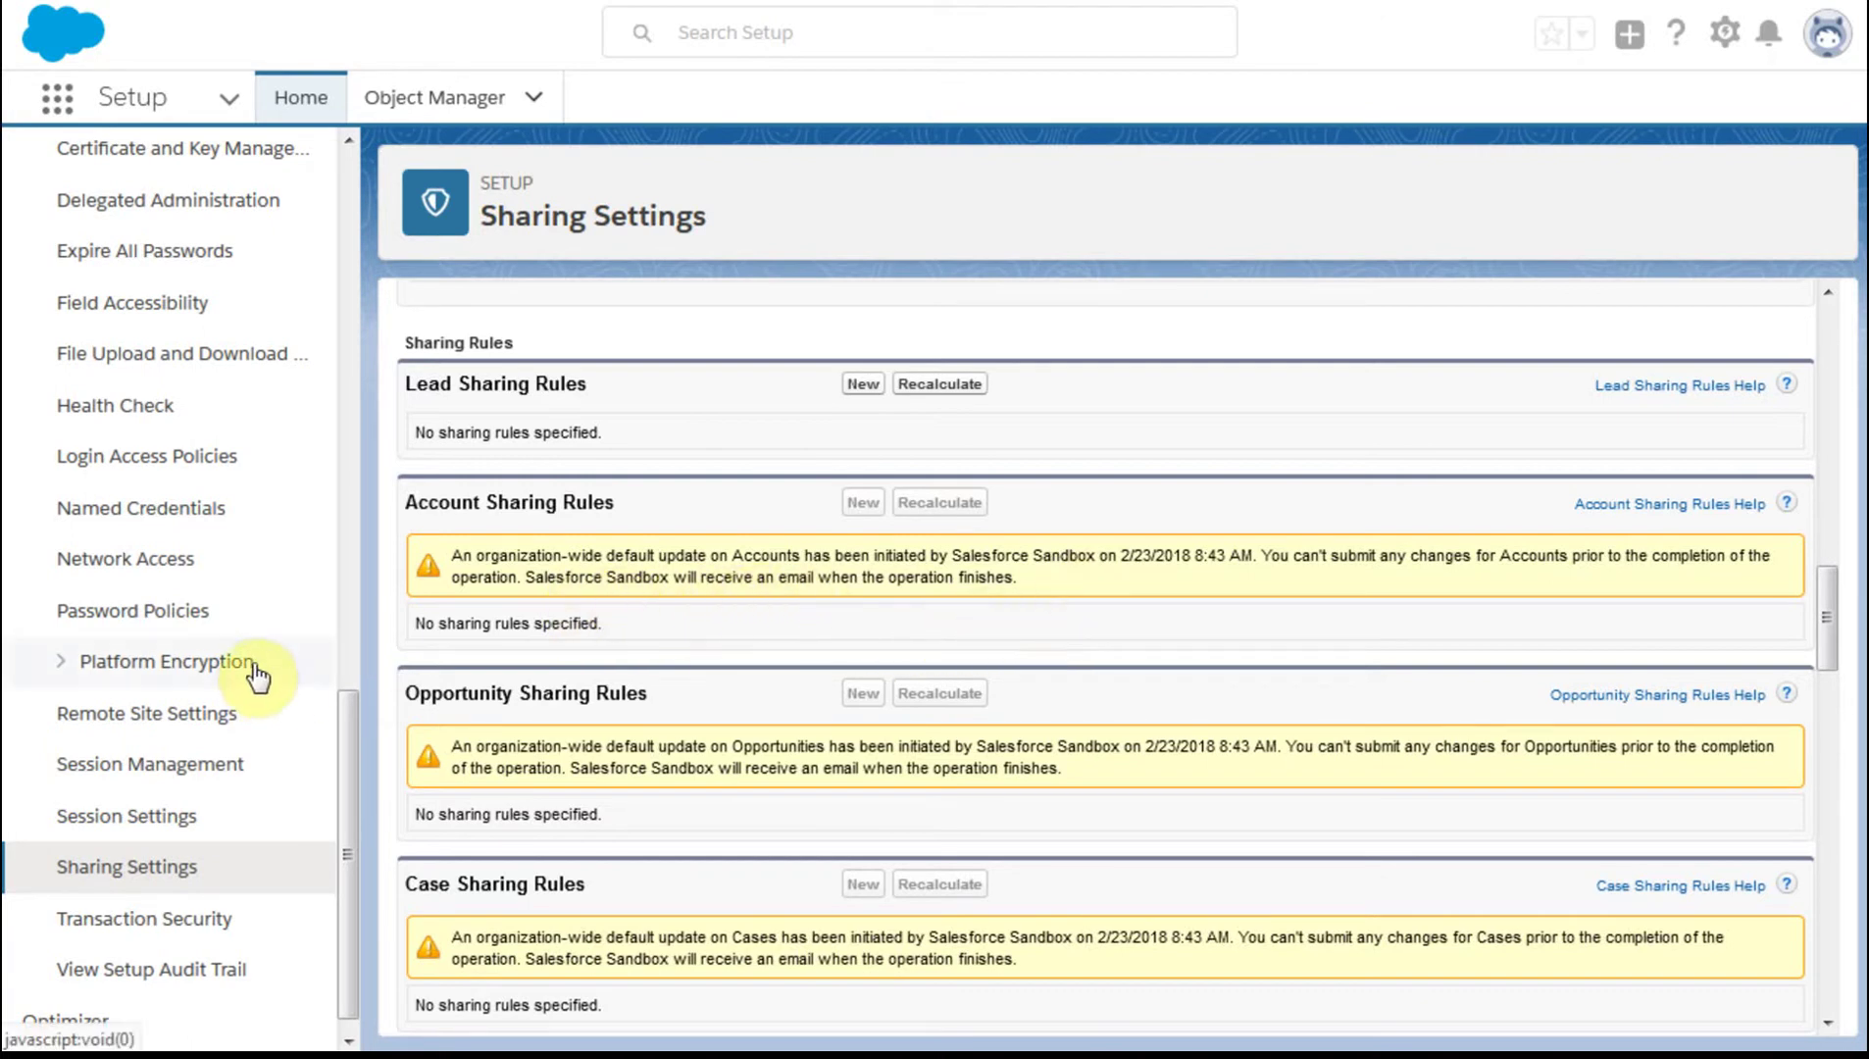
key("alt+Tab")
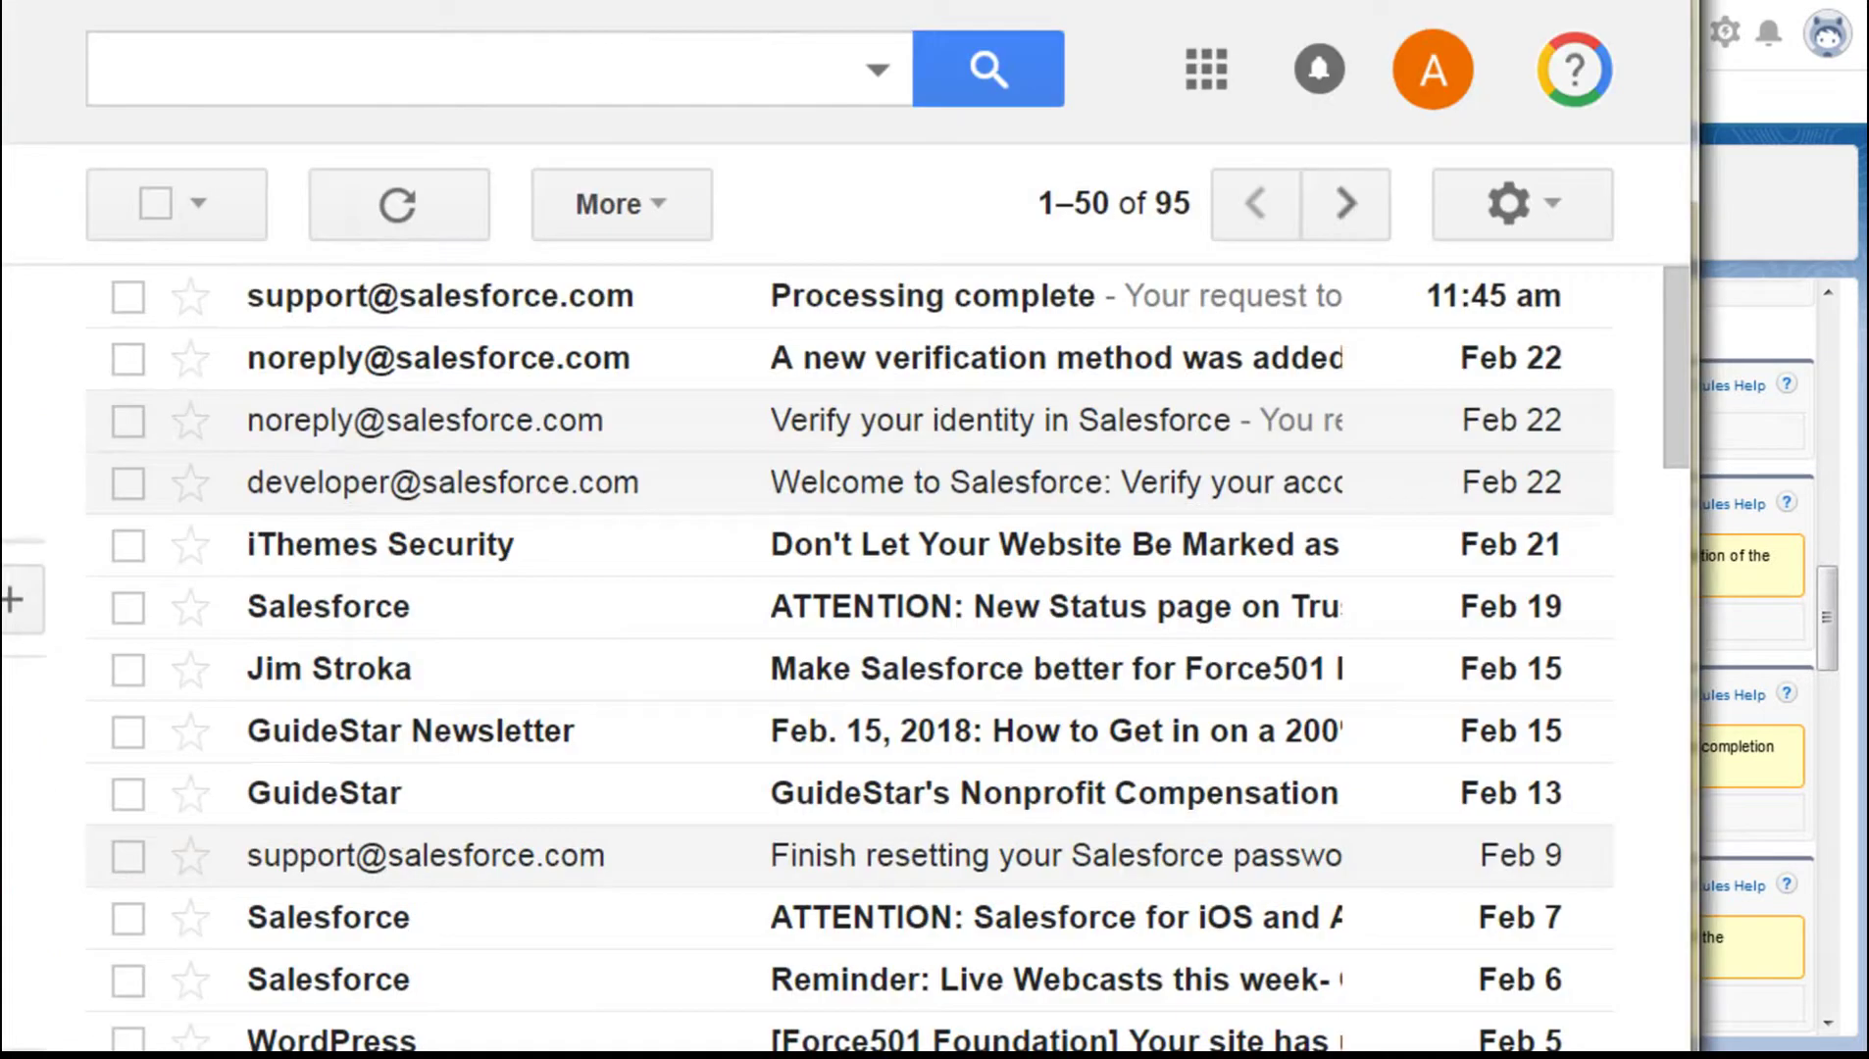
left_click(895, 309)
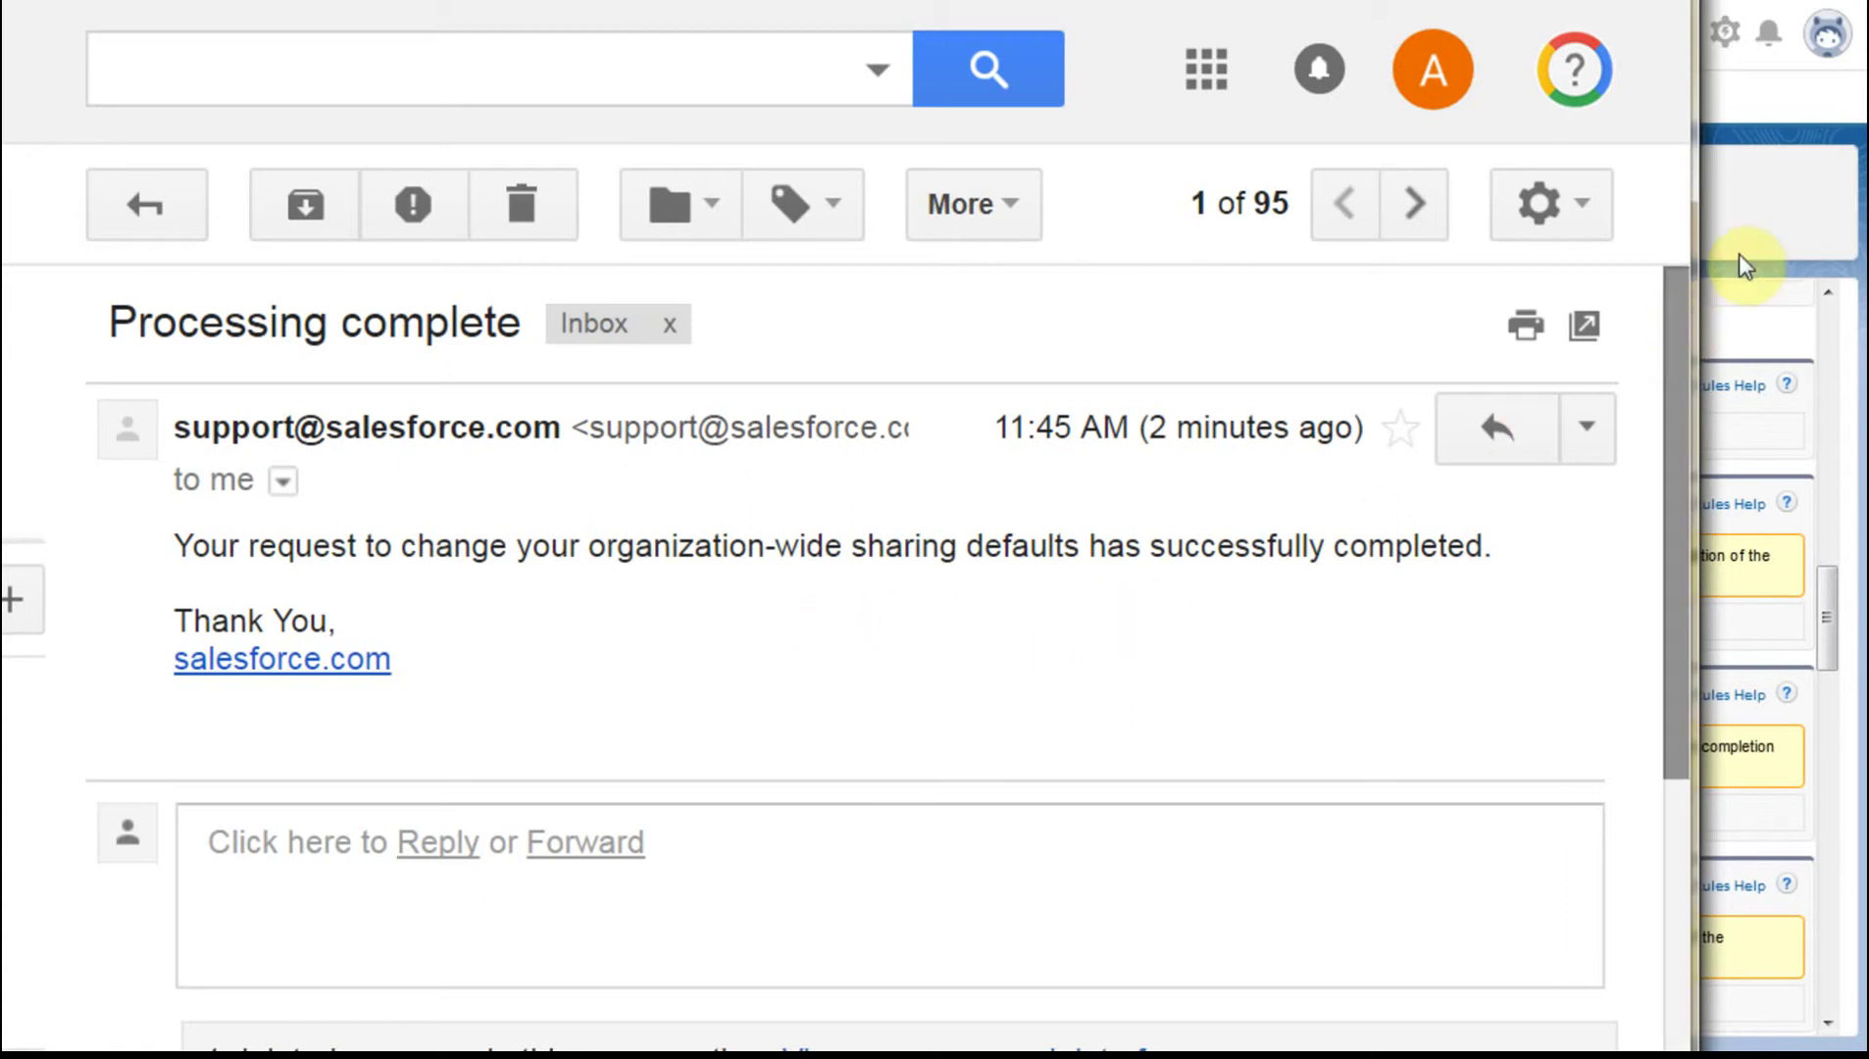
left_click(1826, 196)
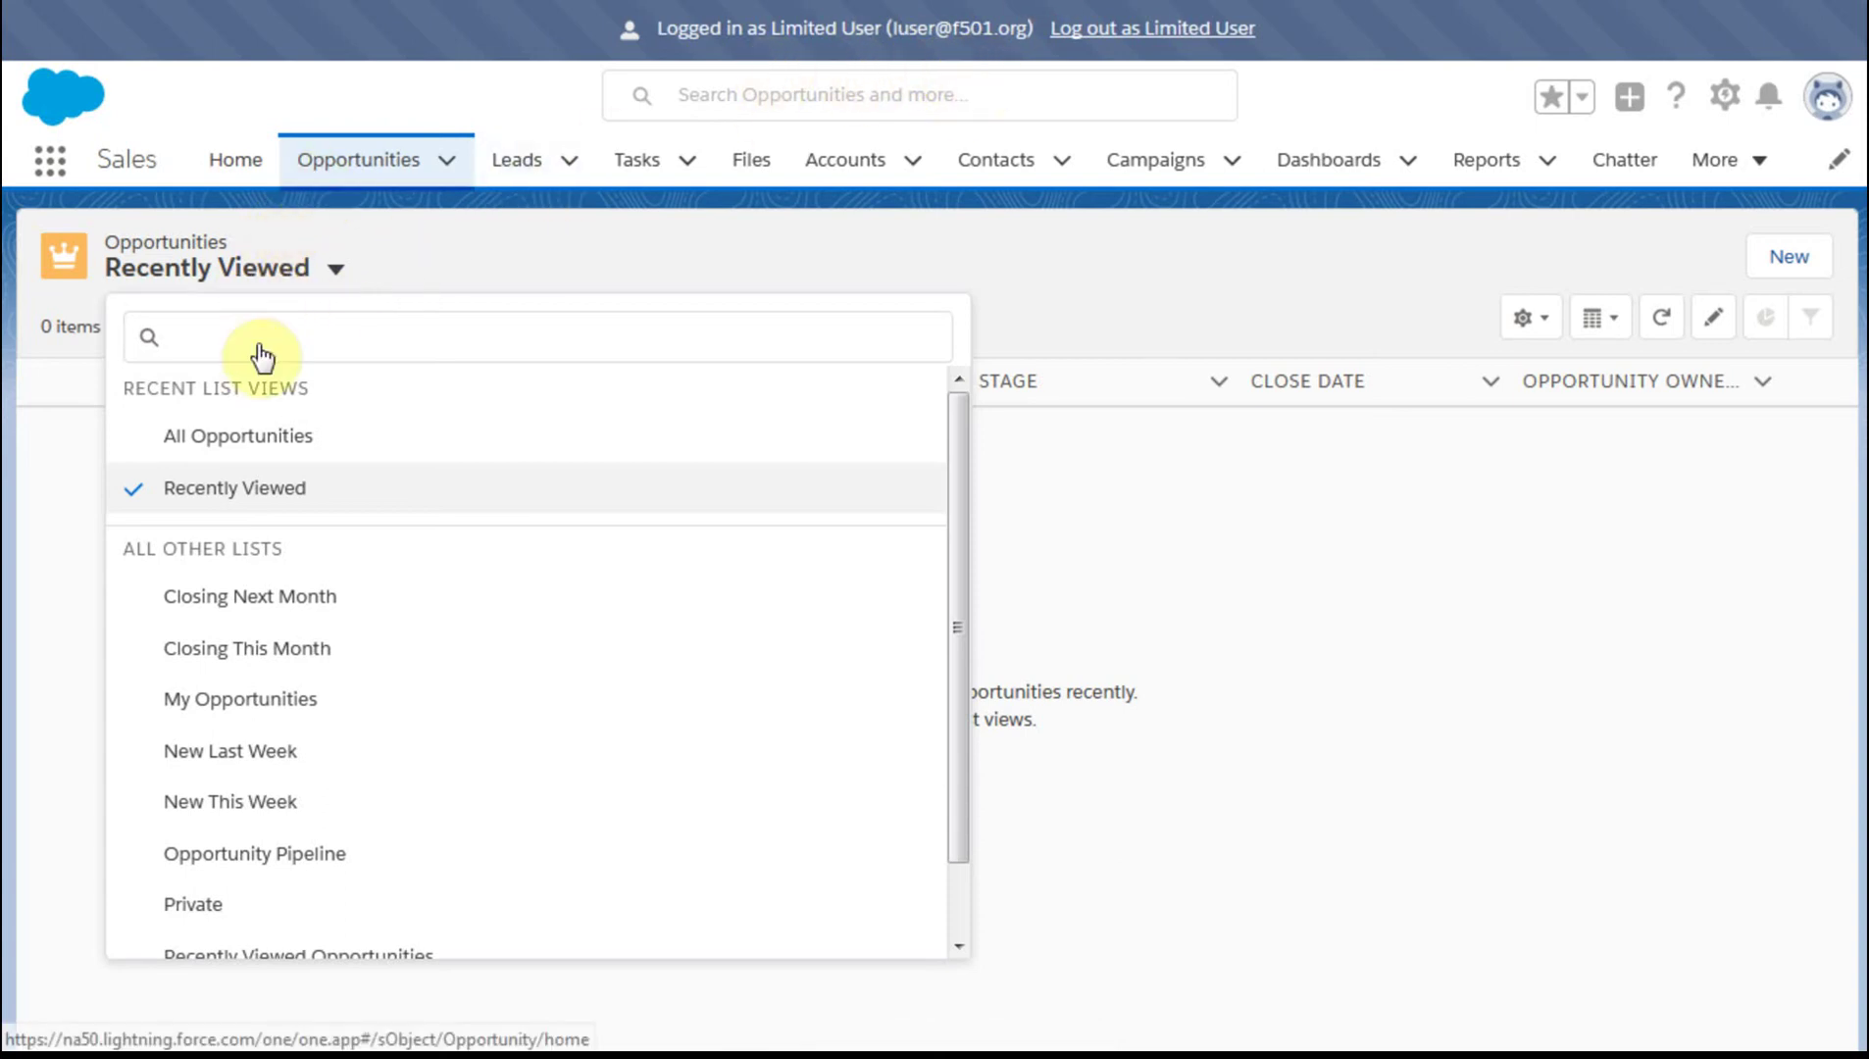
Step: As the limited user, view All Opportunities (0 items) and begin a new opportunity
left_click(245, 435)
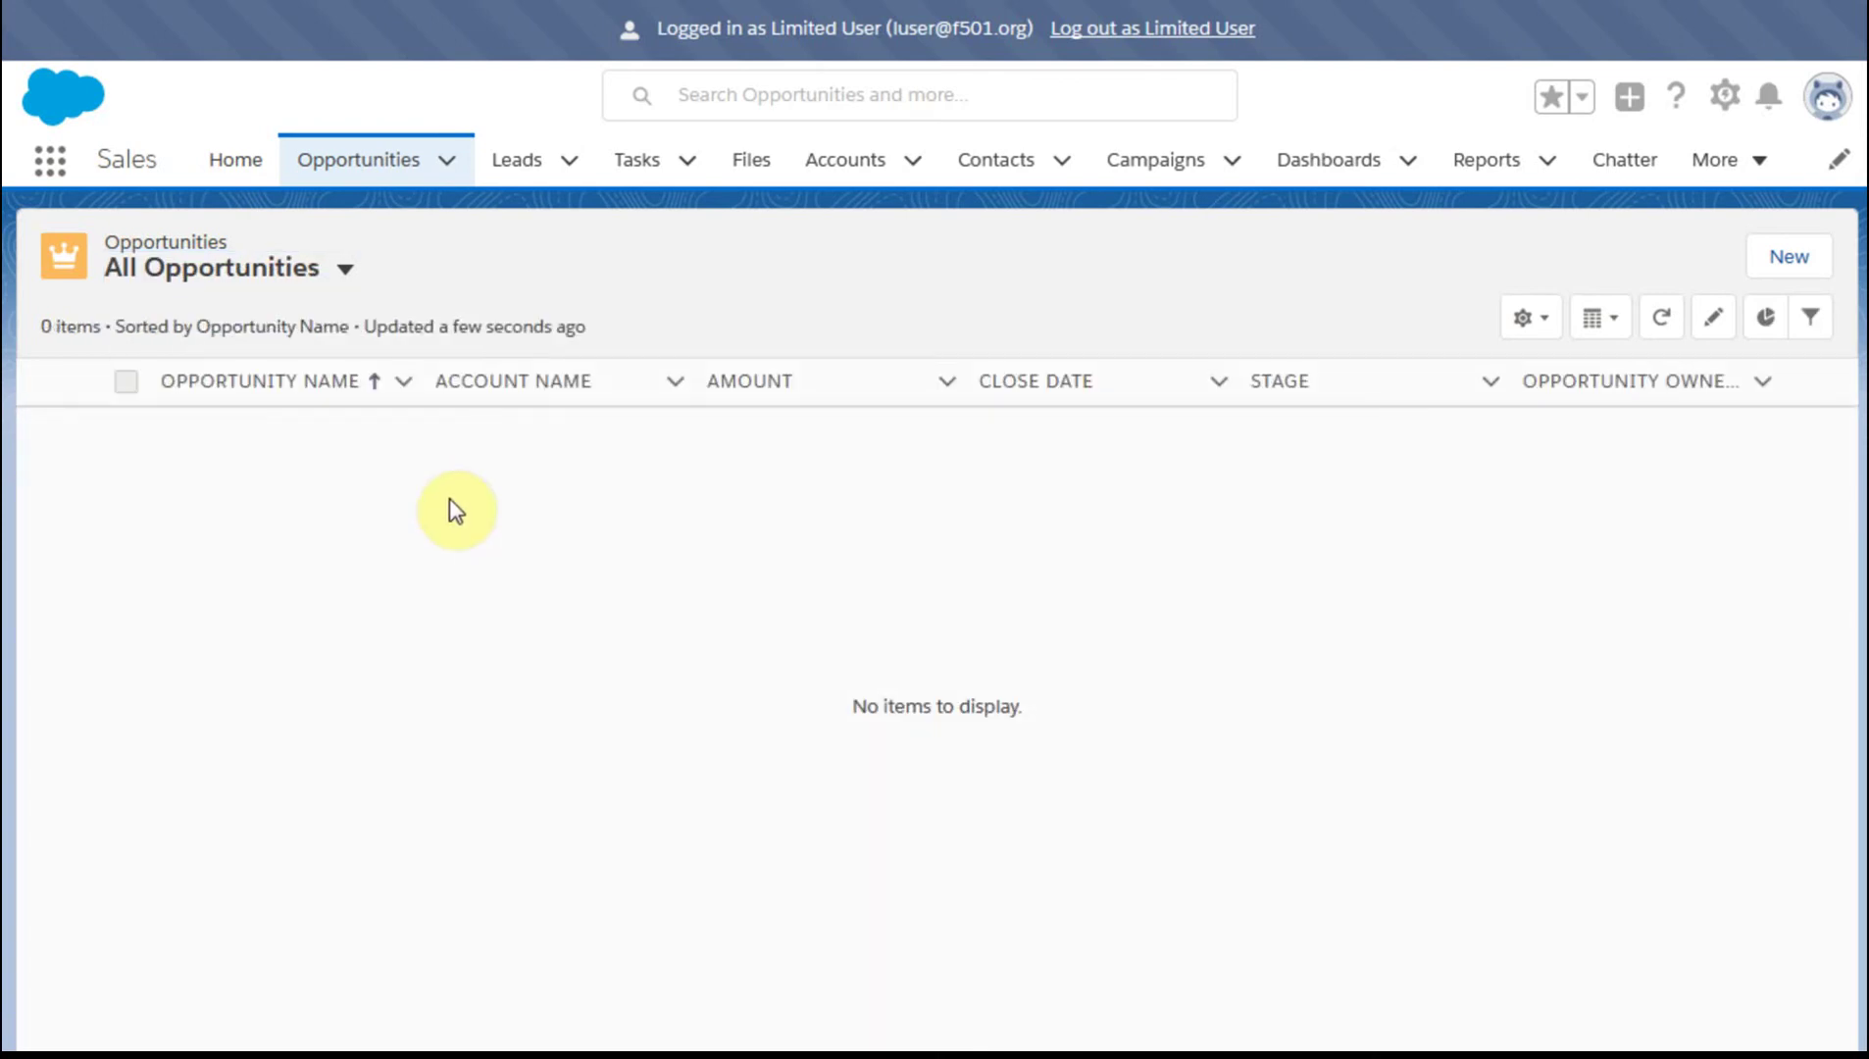
left_click(1813, 263)
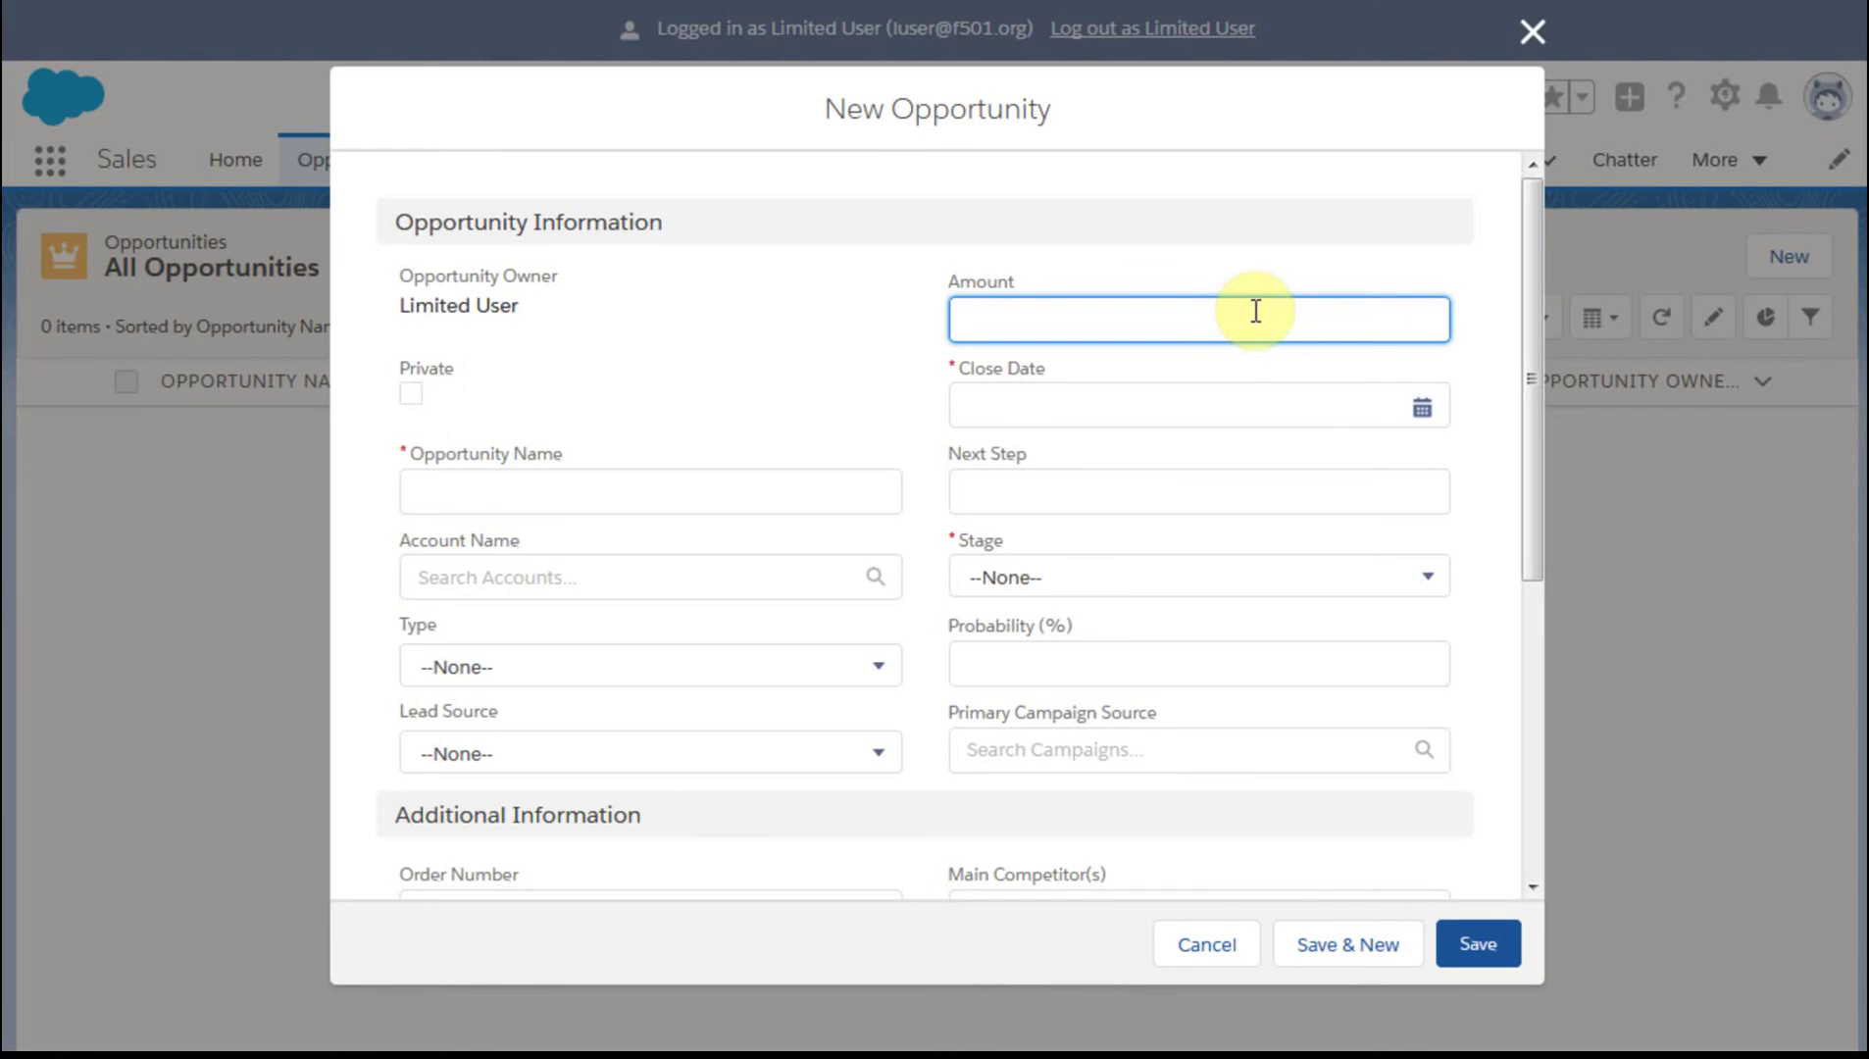
Step: Save a new opportunity 'name' with close date 2/28/2018 and stage Prospecting
left_click(1423, 406)
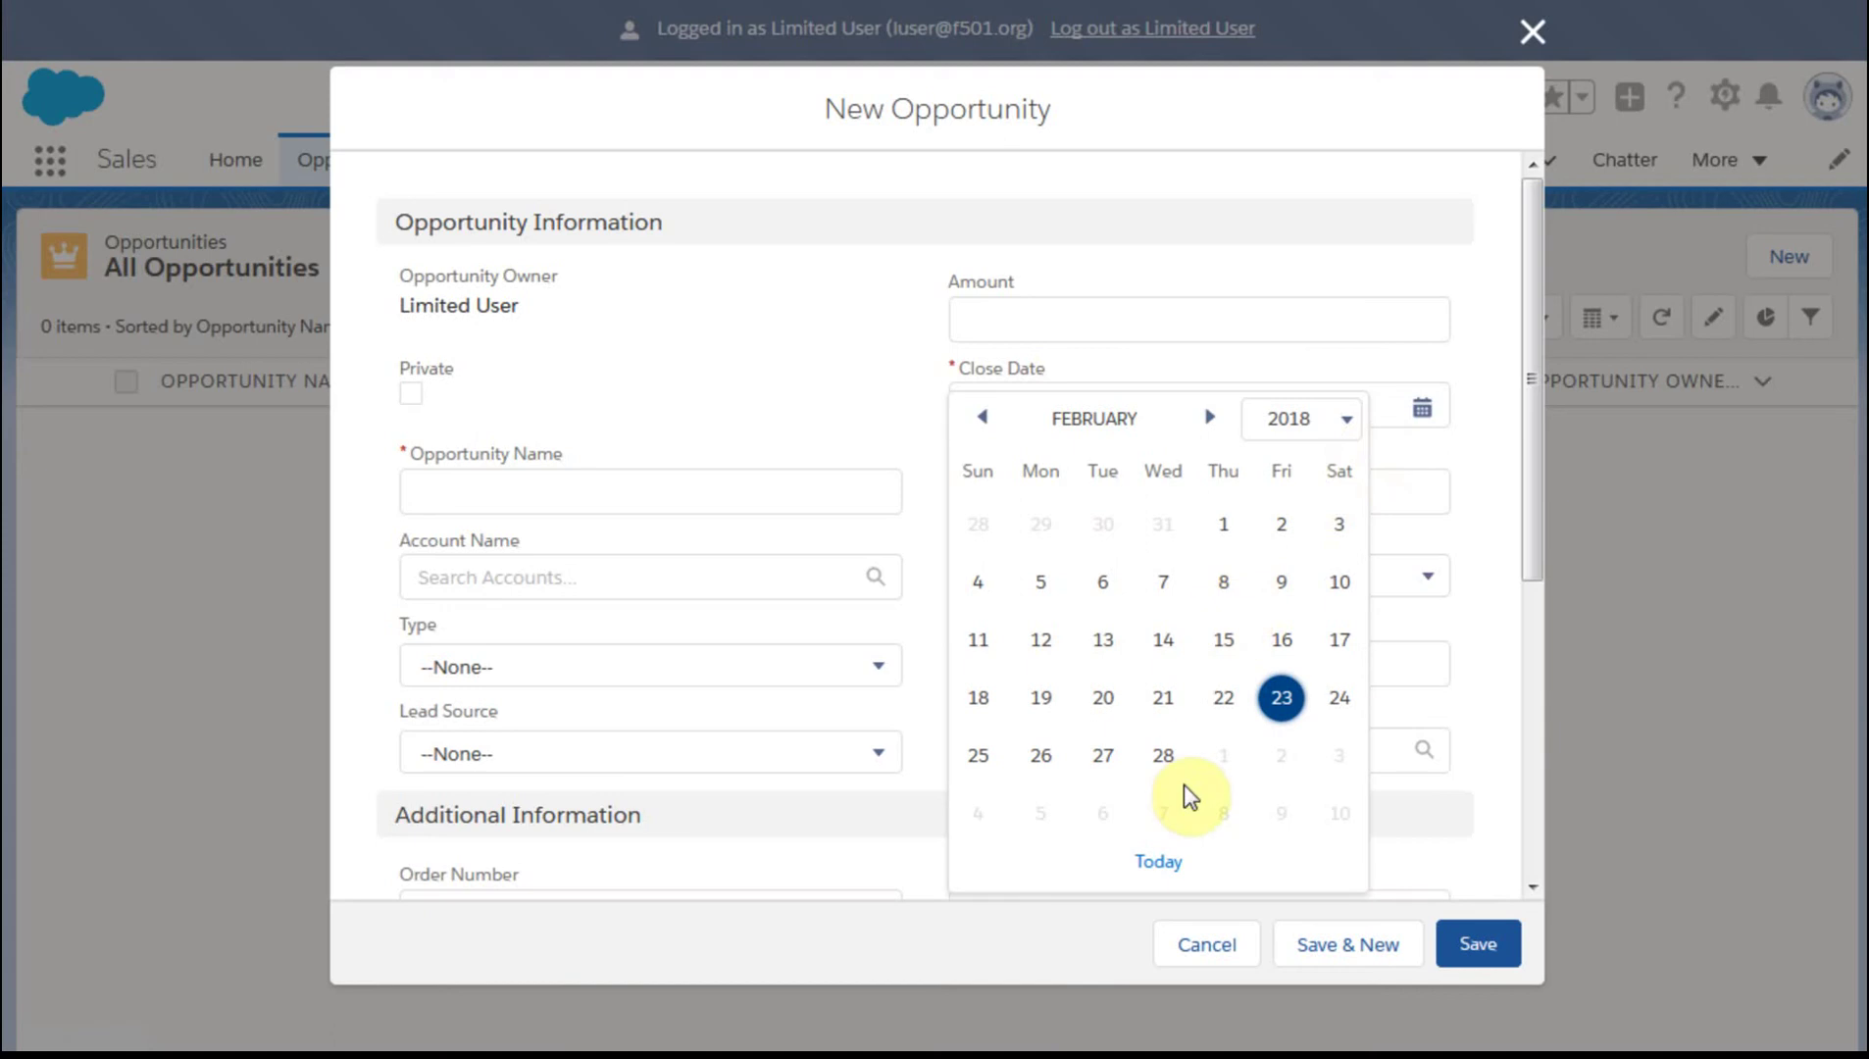
left_click(1165, 755)
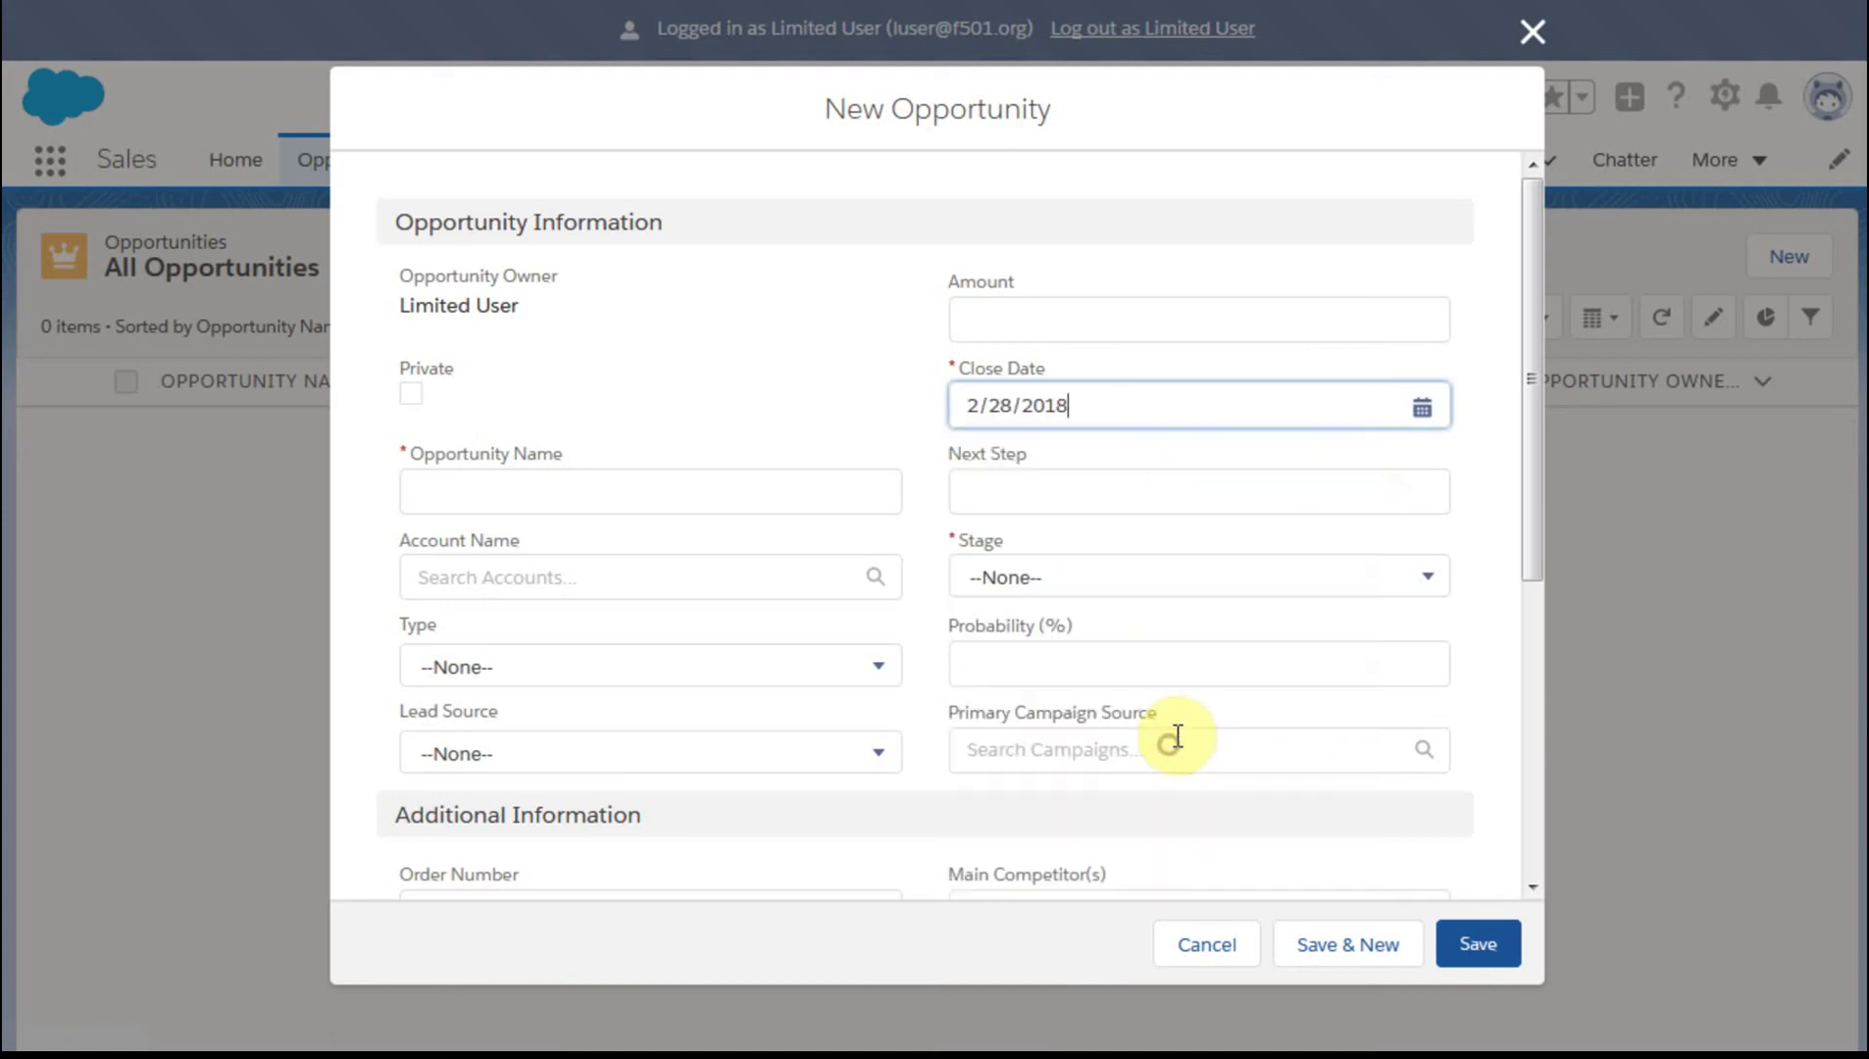
left_click(1184, 588)
left_click(1144, 627)
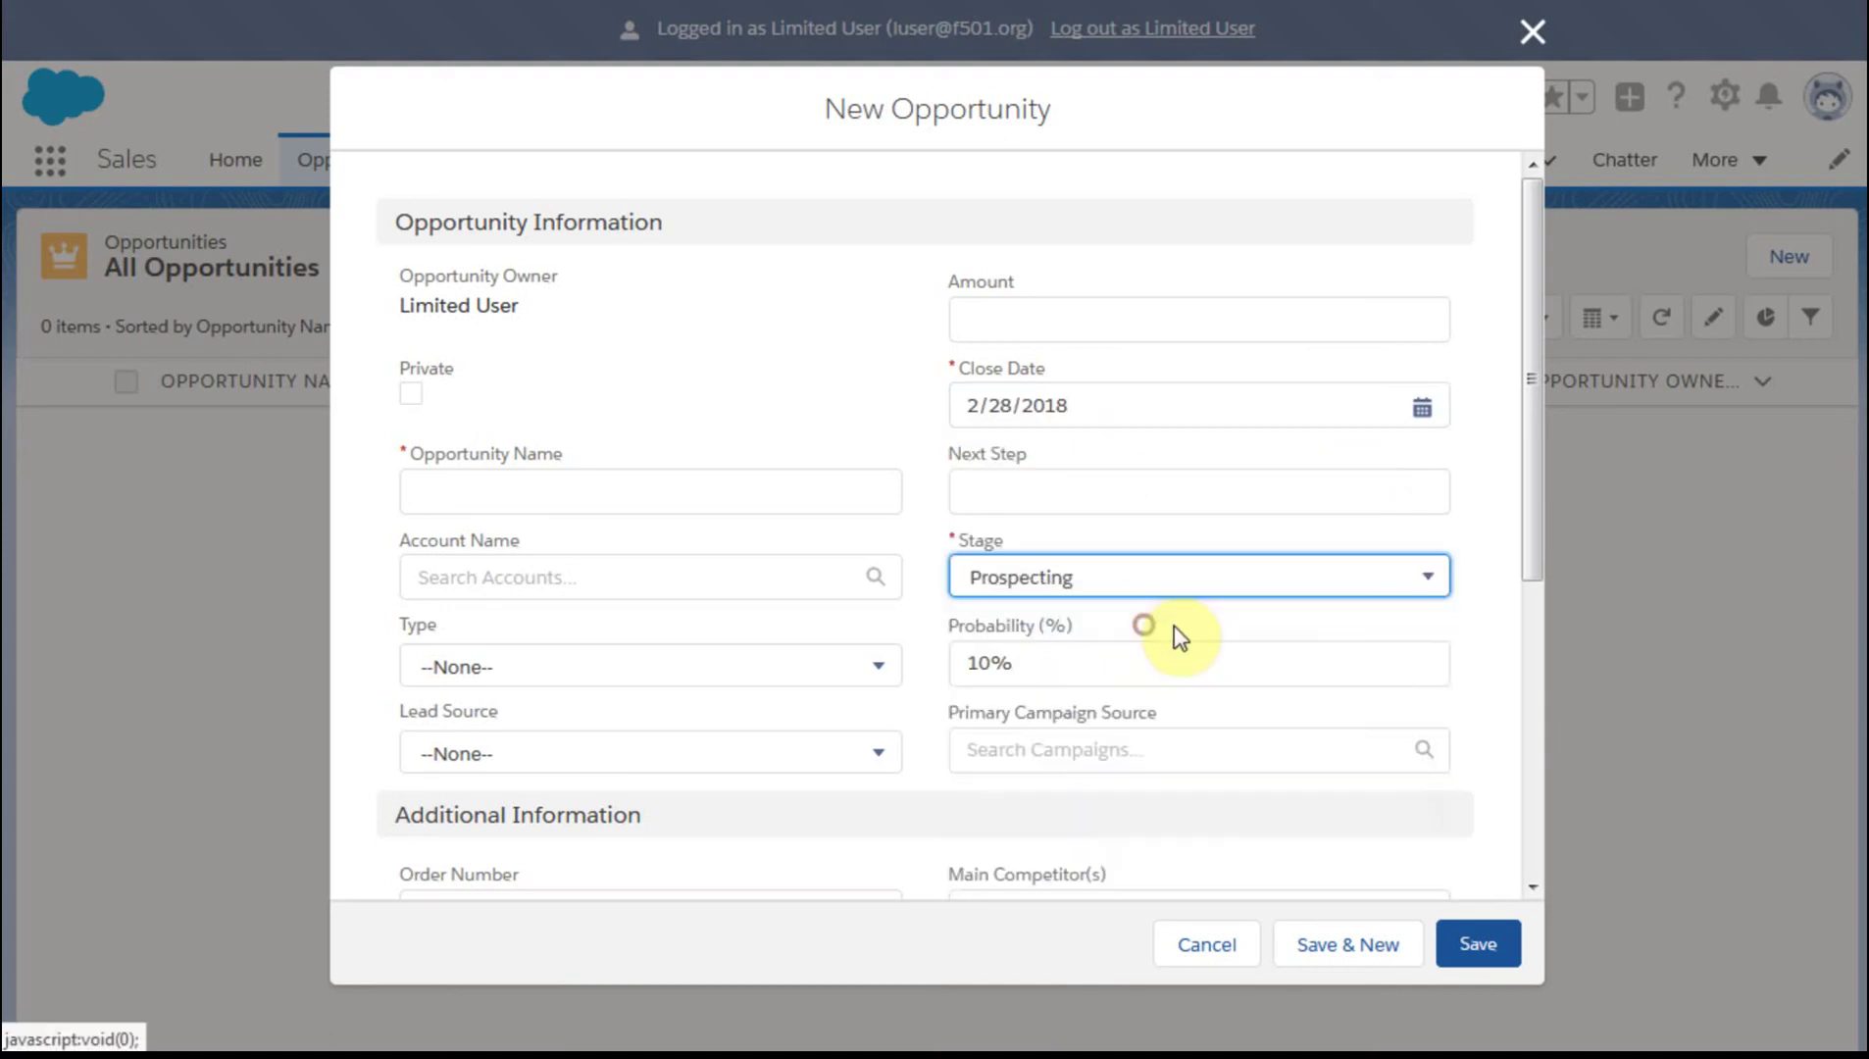
left_click(734, 492)
type("name")
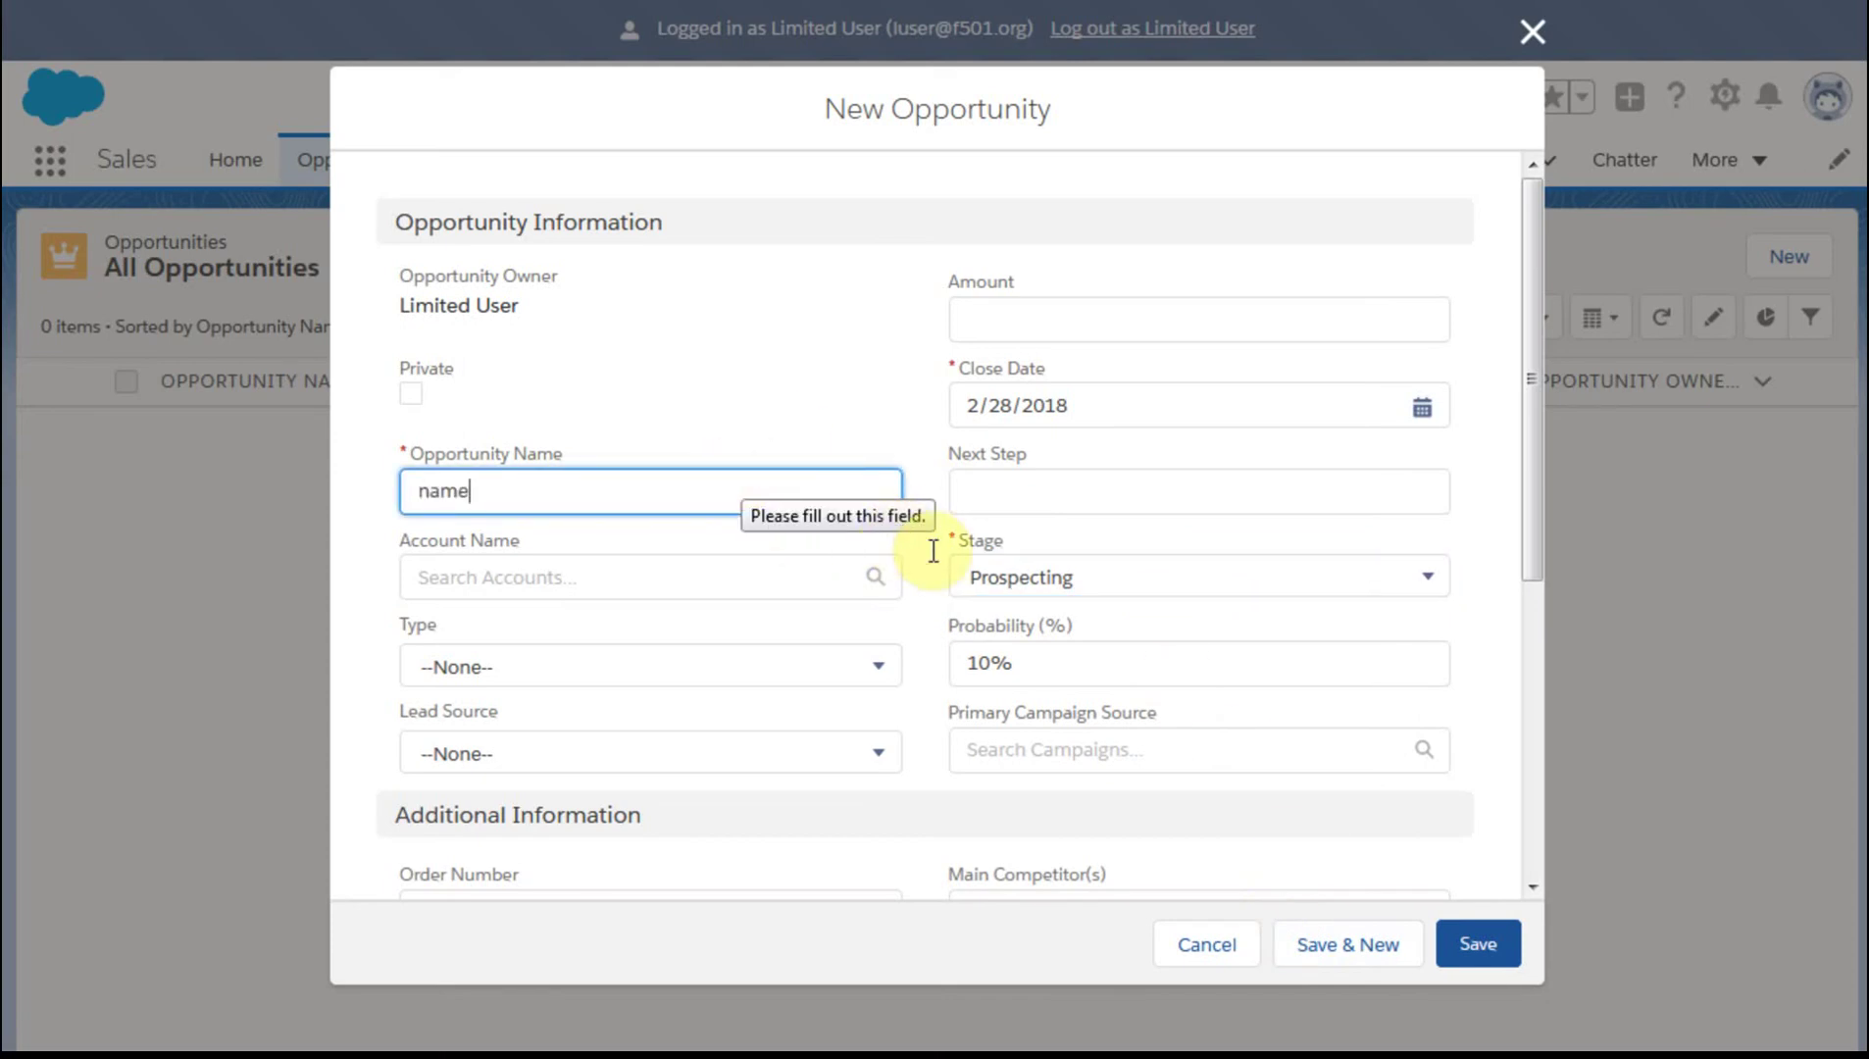
scroll(933, 561, "down", 3)
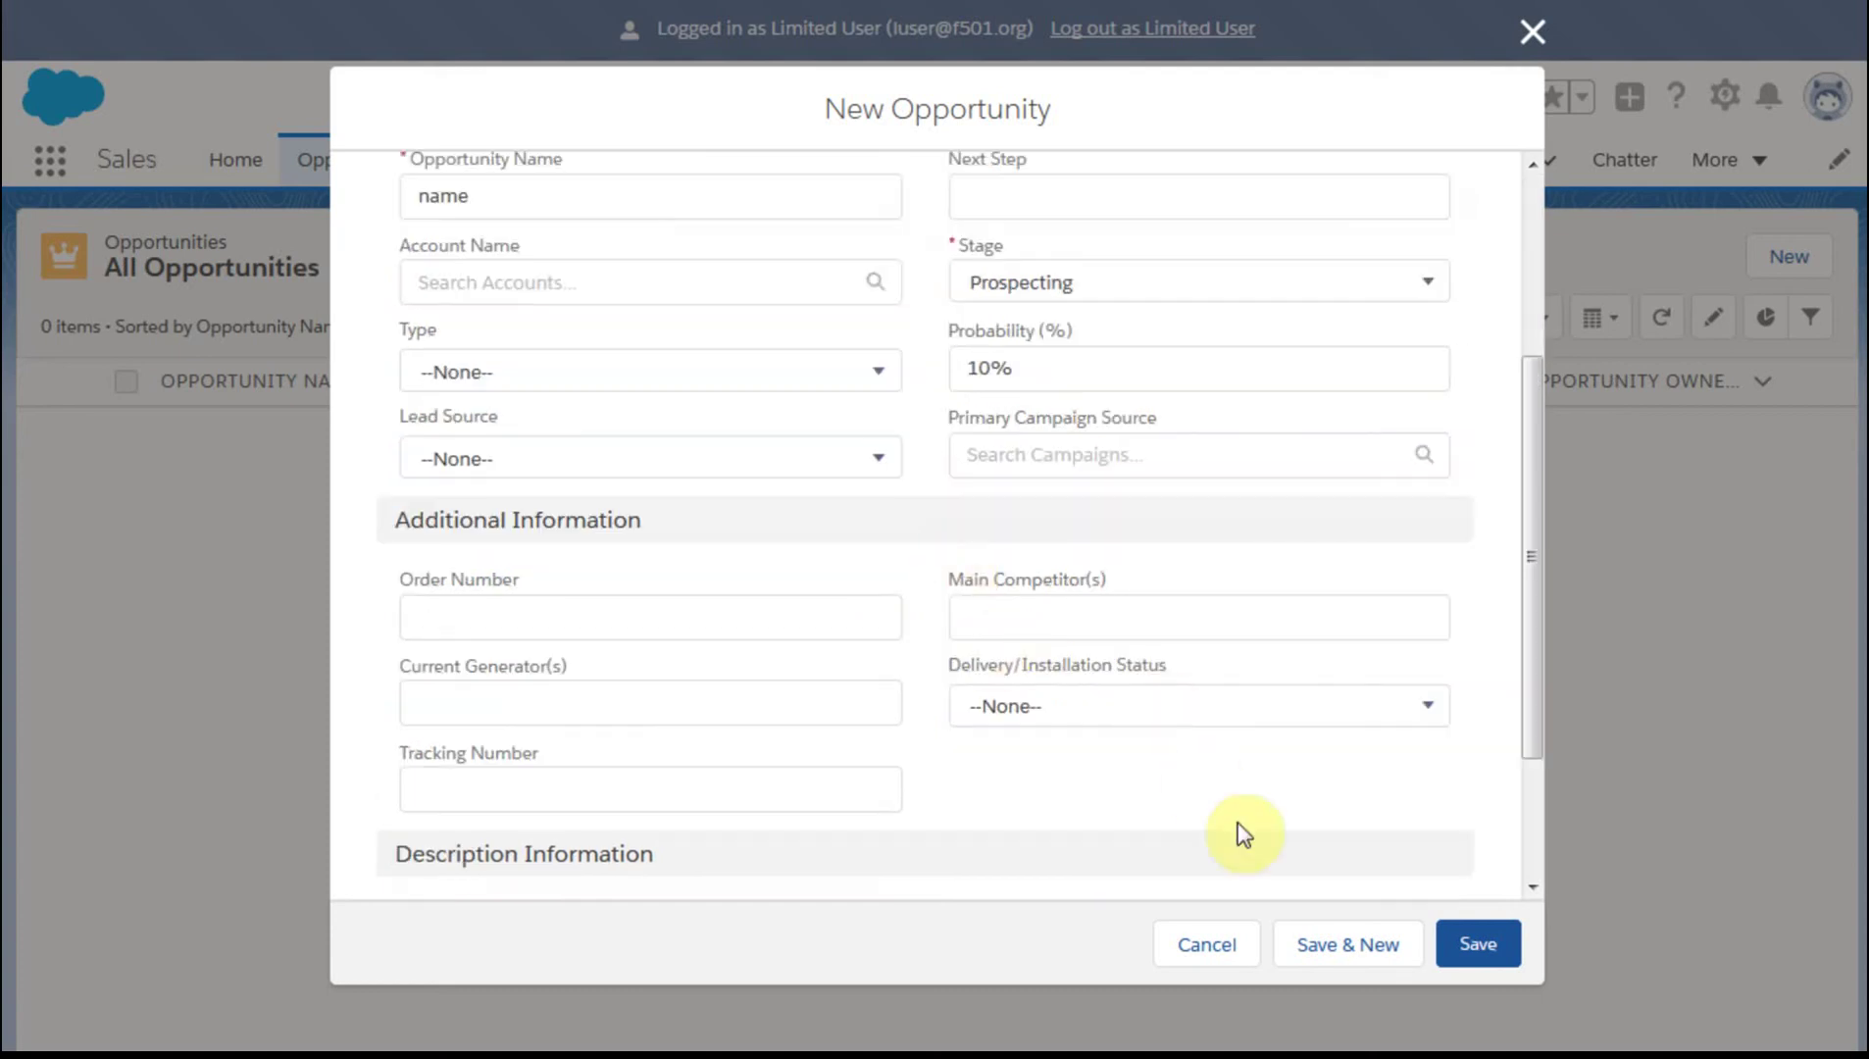
left_click(1480, 946)
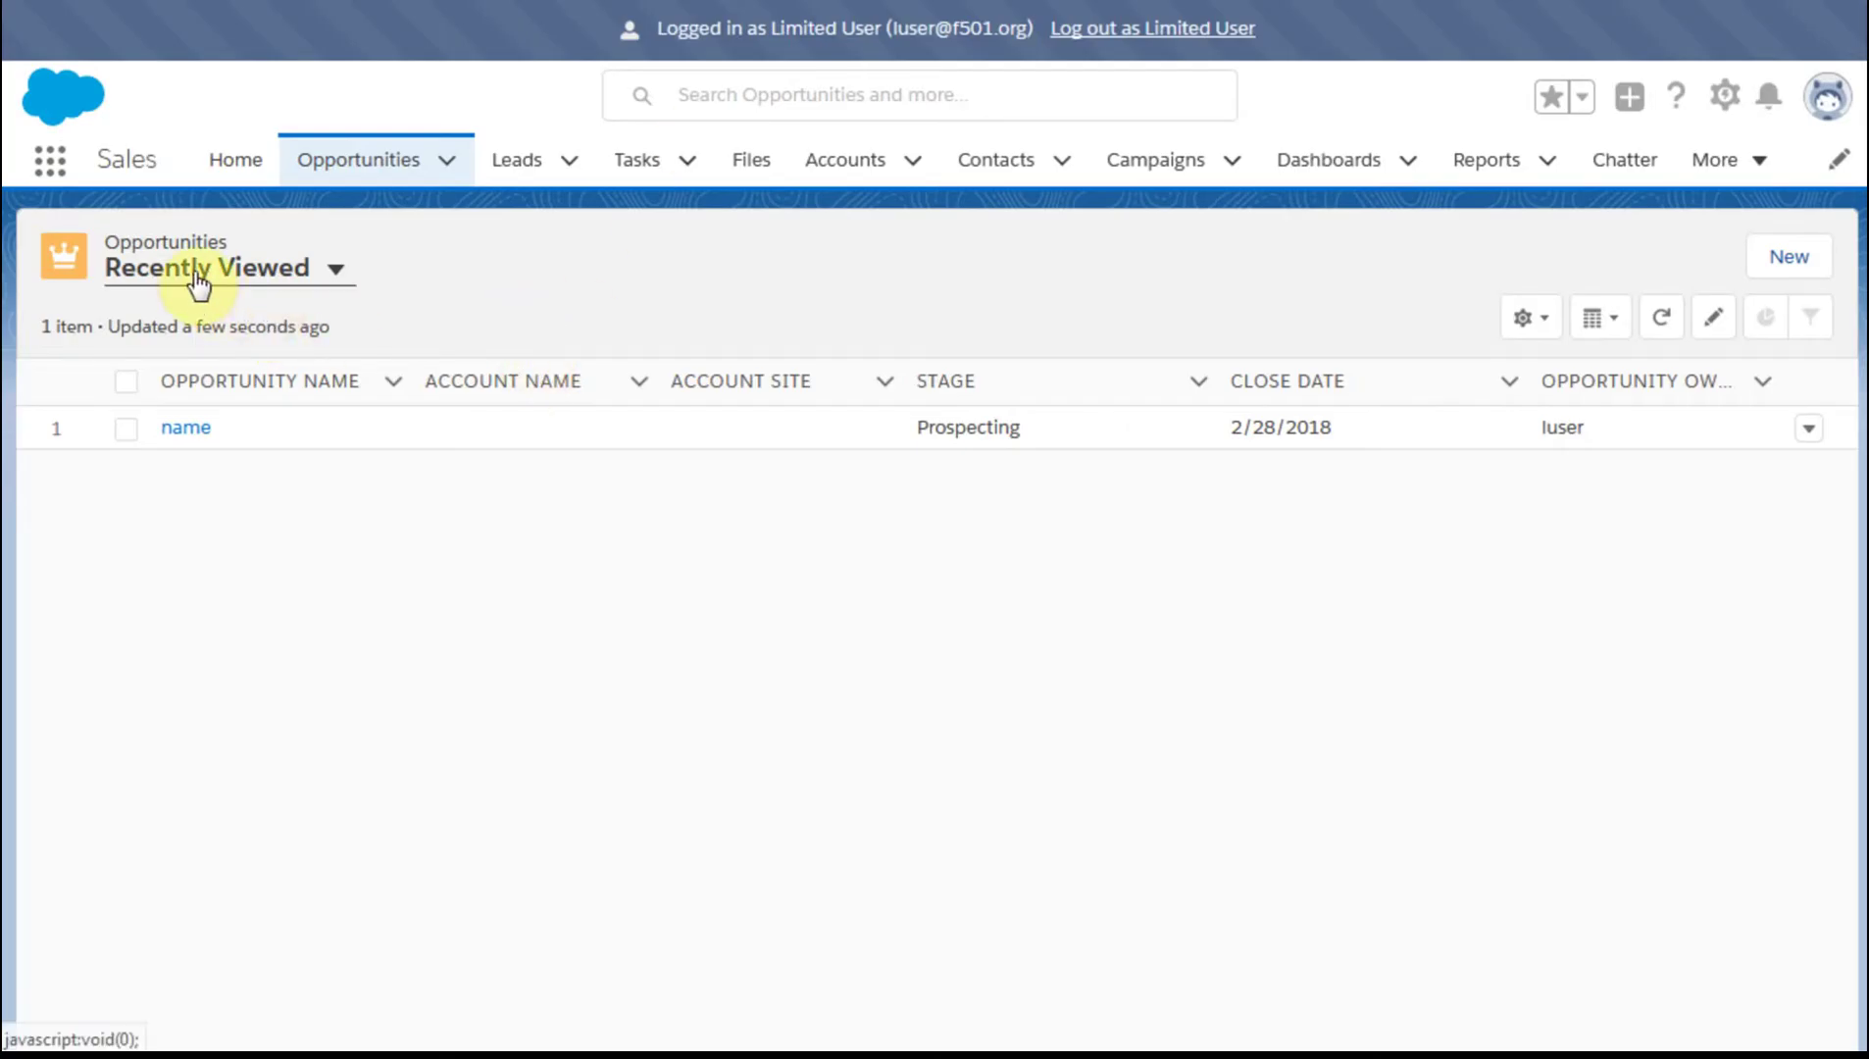
Step: Check the limited user's All Opportunities view lists only one item, then log out as Limited User
left_click(333, 279)
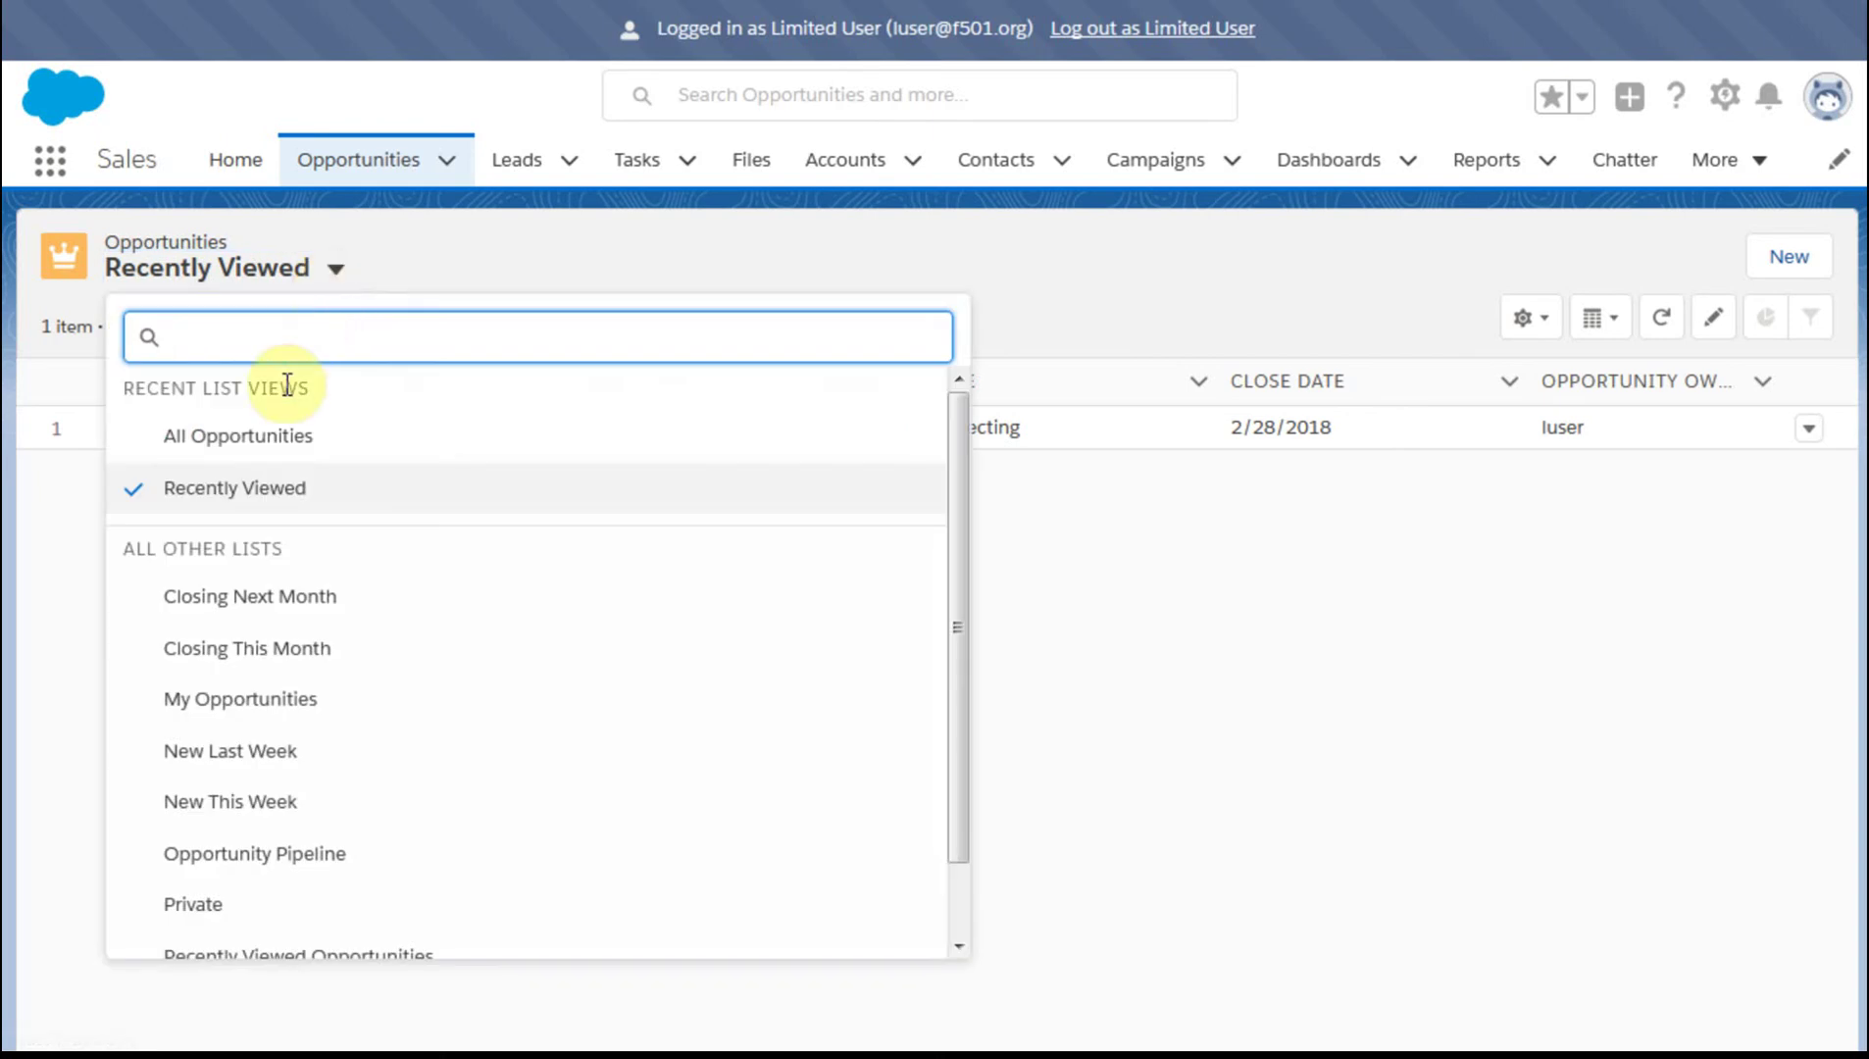
left_click(232, 449)
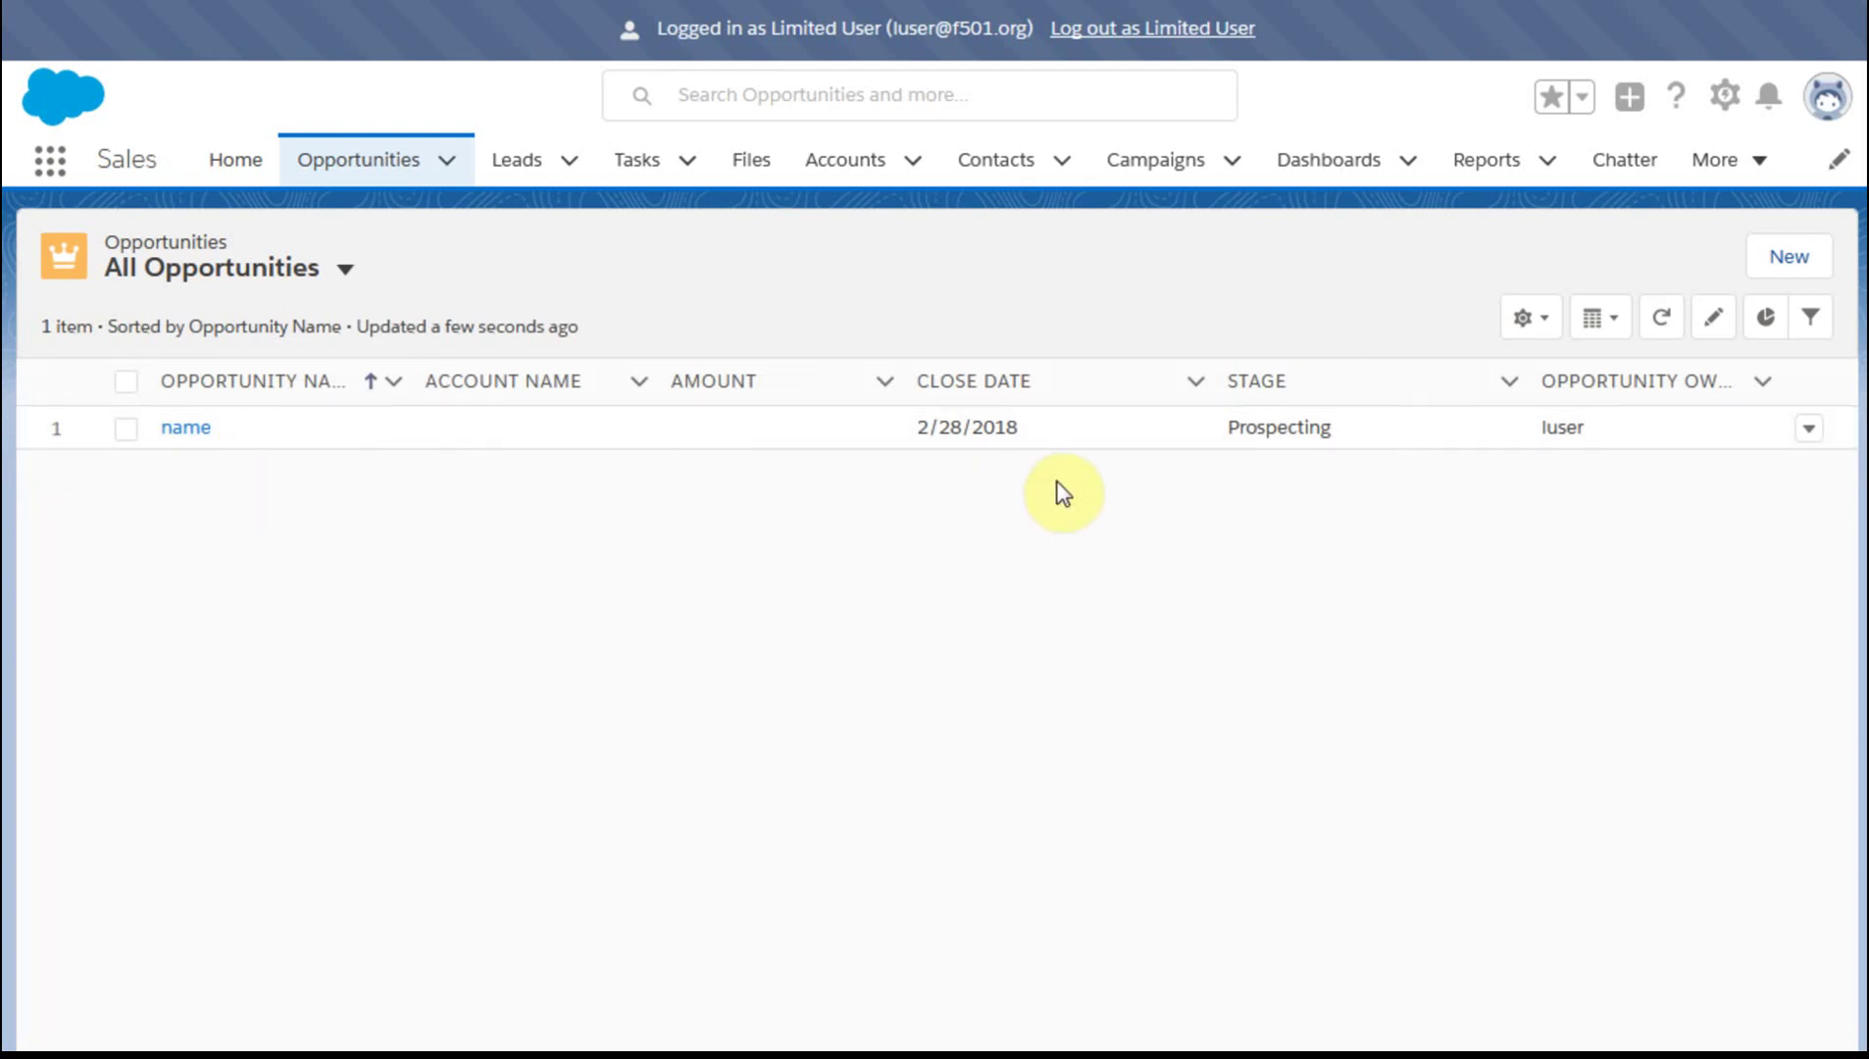
left_click(1106, 29)
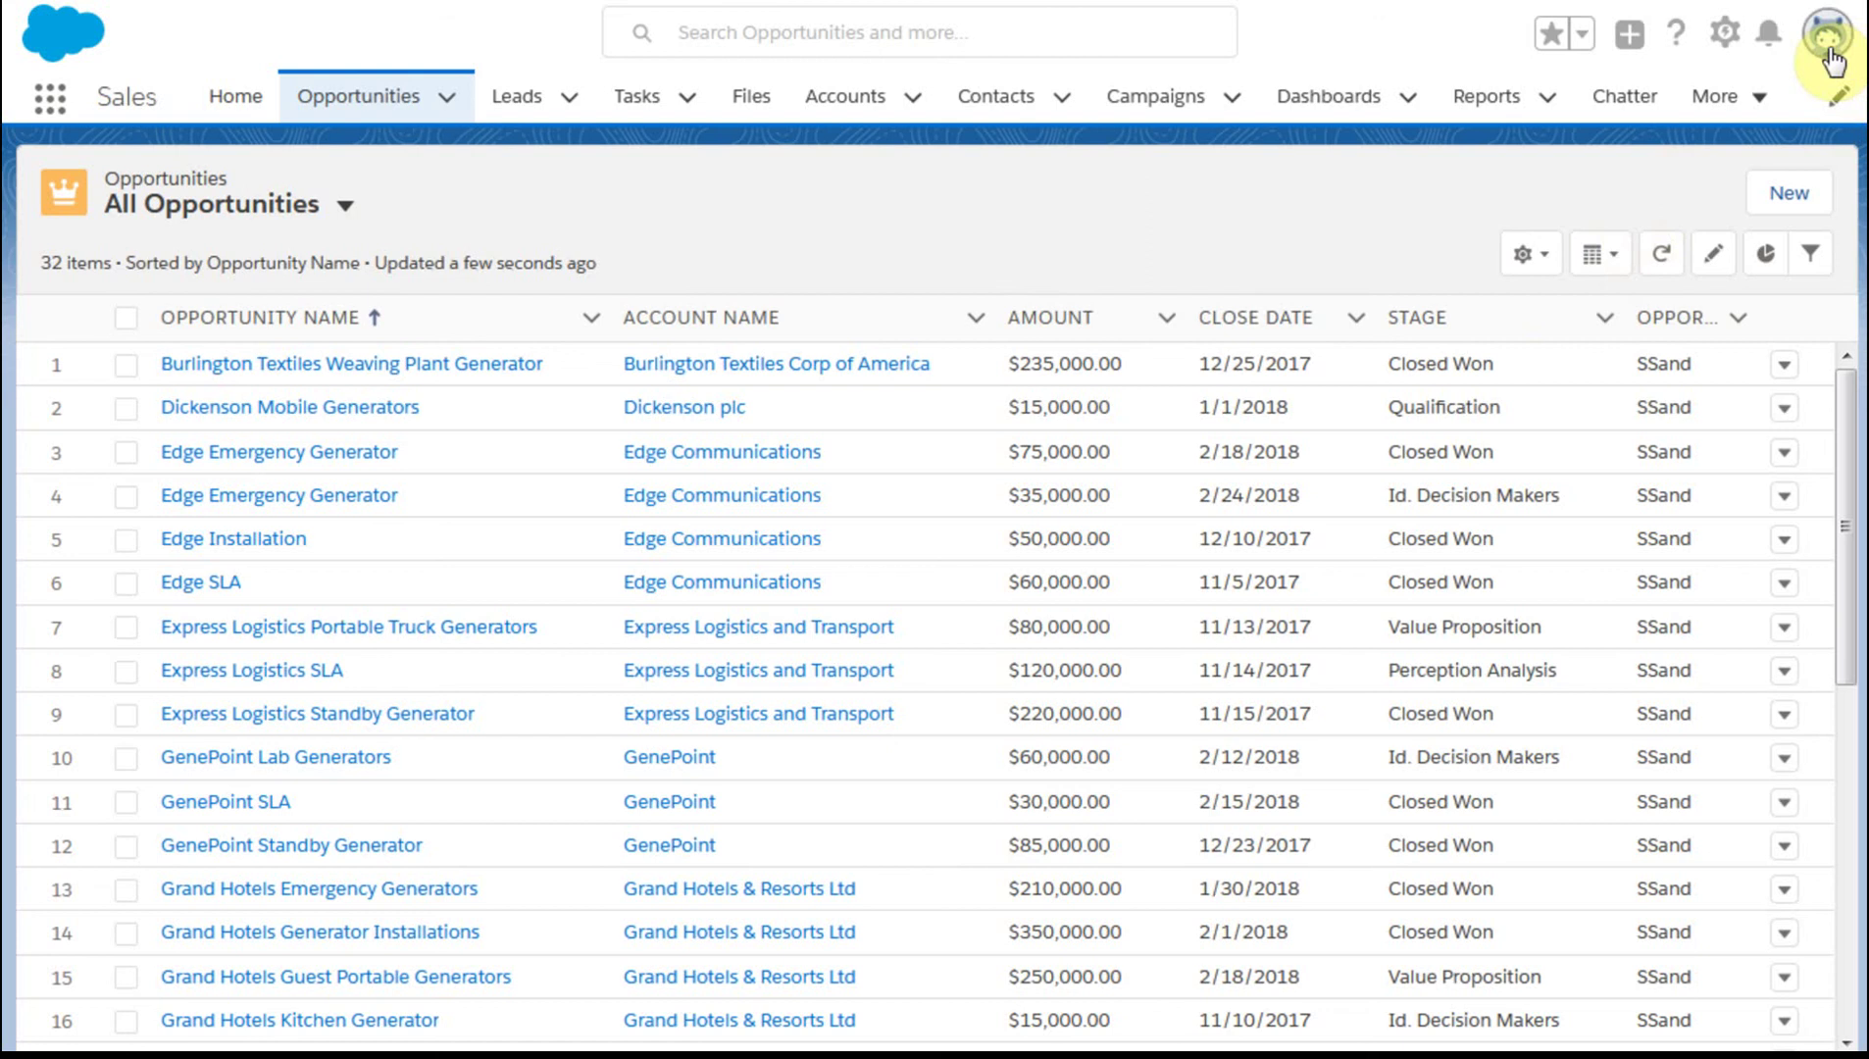
Step: Scroll the administrator's 32 All Opportunities to find the 'name' record in row 18
left_click_drag(1847, 450, 1836, 576)
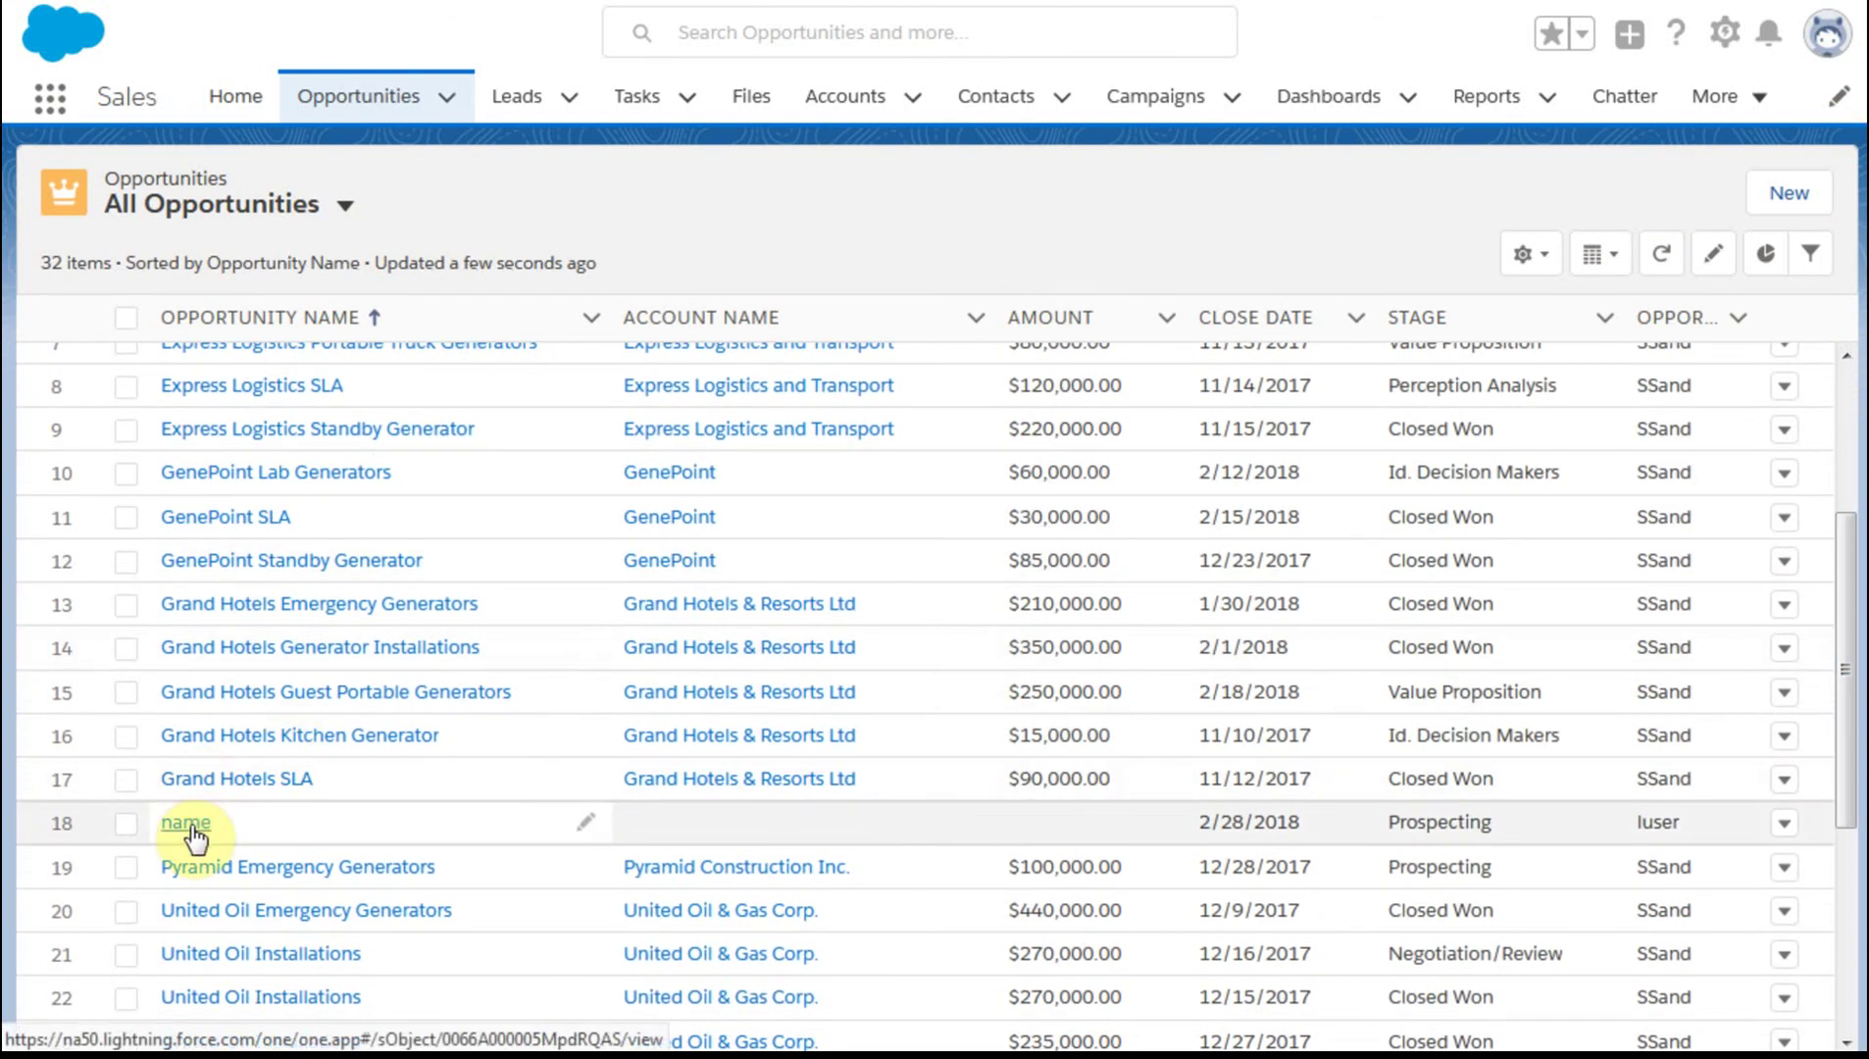